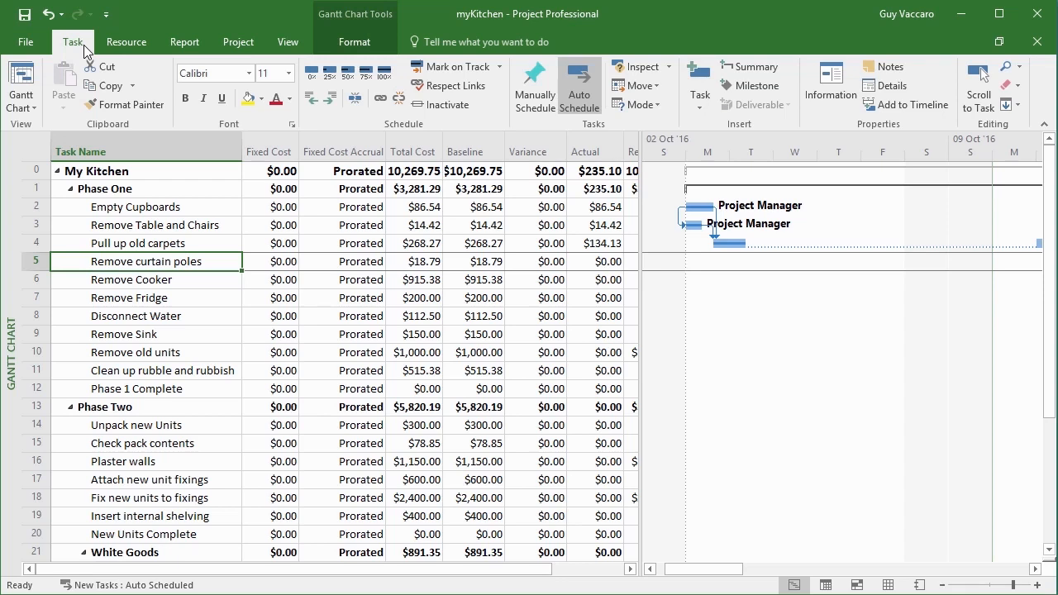
# - Show the print preview and the Gantt chart's Page Setup, checking the Header and Footer settings
pyautogui.click(17, 36)
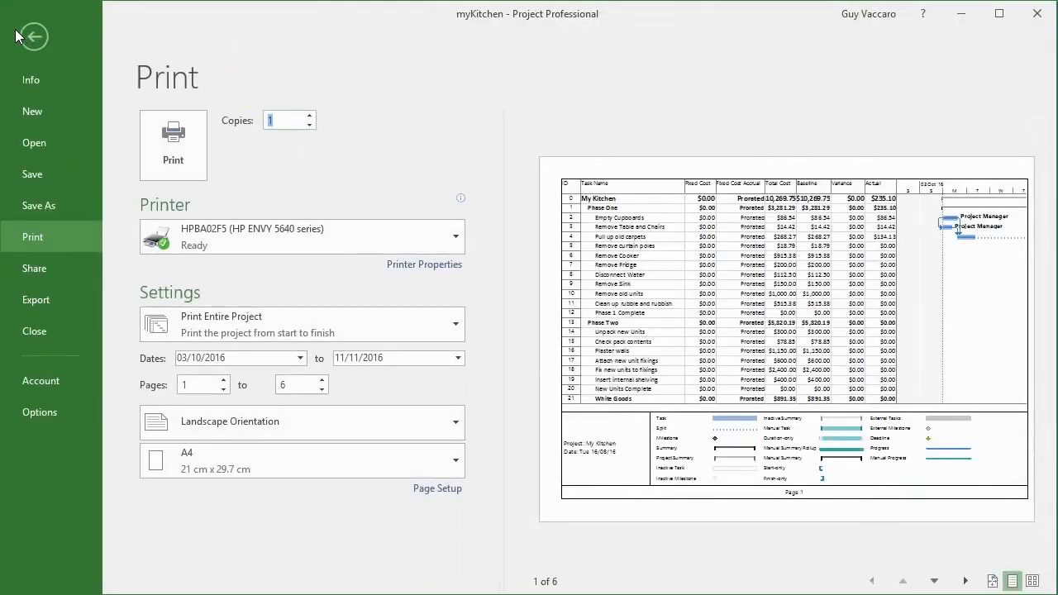
pyautogui.click(437, 490)
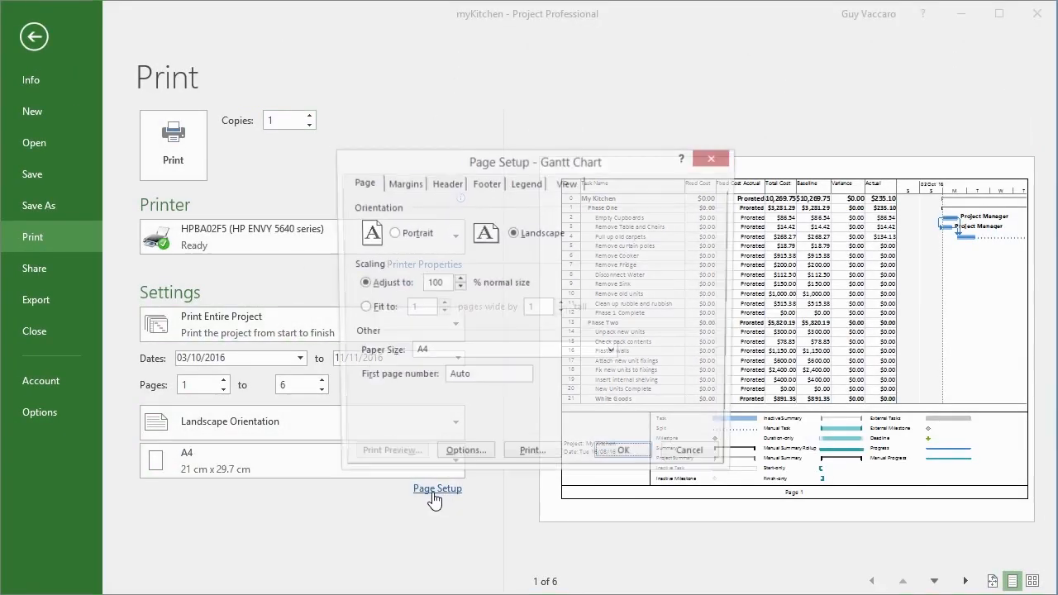
pyautogui.click(457, 190)
pyautogui.click(474, 187)
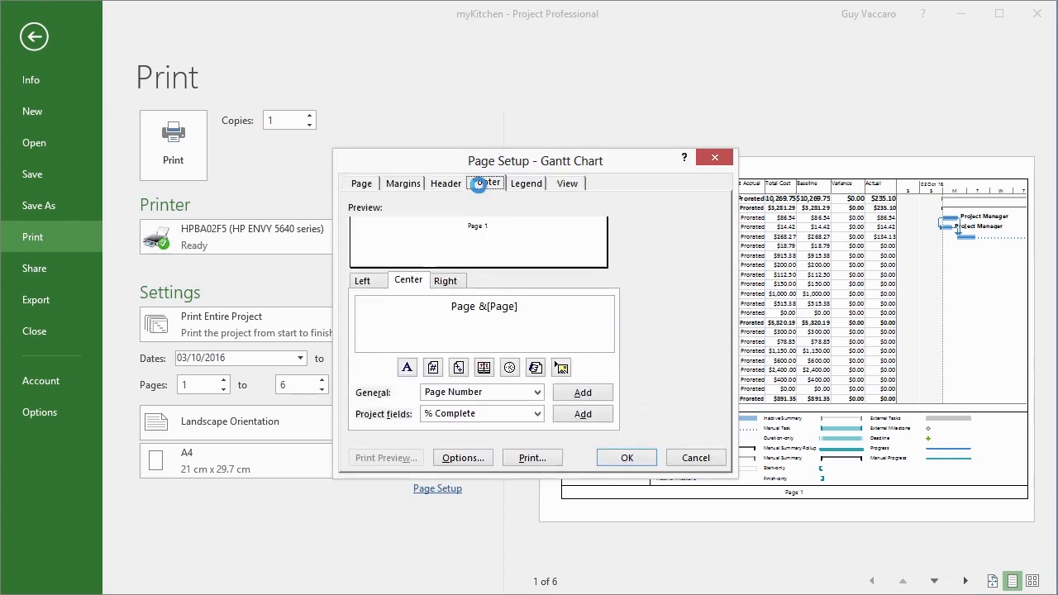
pyautogui.click(447, 184)
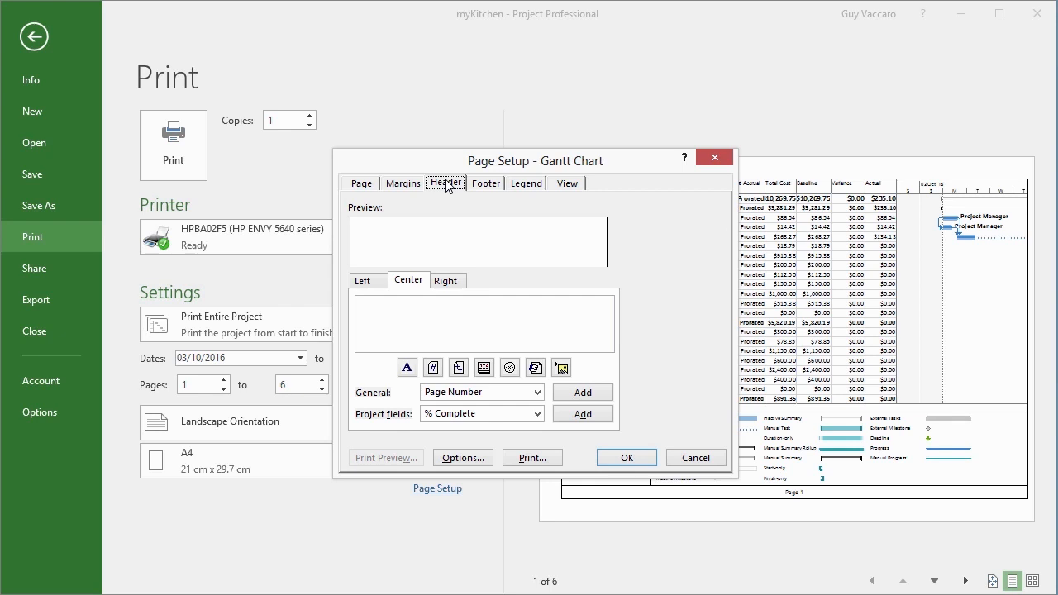
# - Review the empty left, centre and right header sections and move the dialog aside
pyautogui.click(374, 282)
pyautogui.click(420, 284)
pyautogui.click(444, 283)
pyautogui.moveTo(544, 168); pyautogui.dragTo(355, 144)
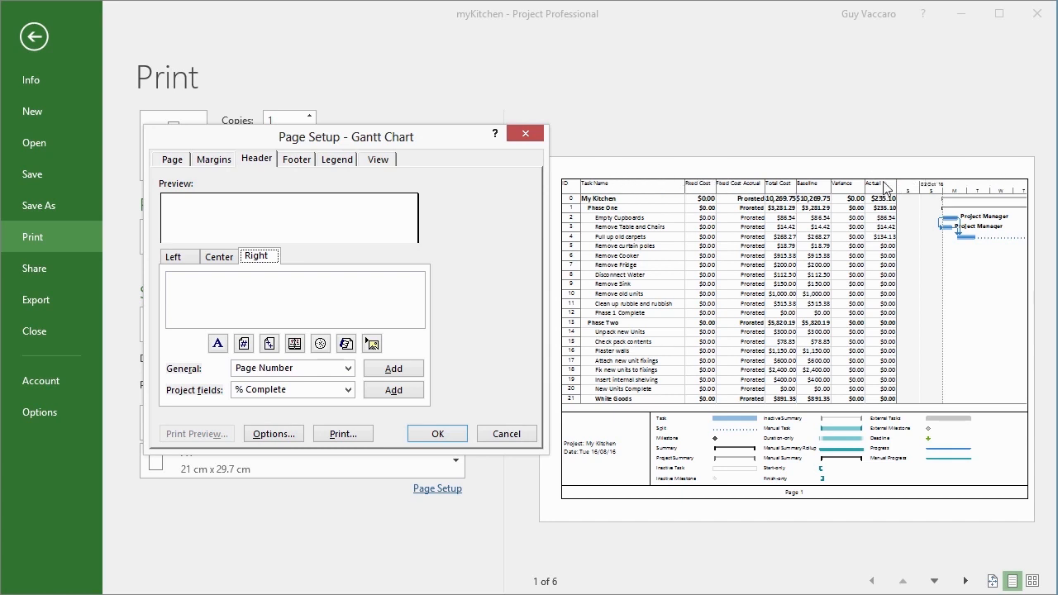
# - Enter 'Guys Great Kitchen' as the left header, apply it, and reopen Page Setup
pyautogui.click(191, 263)
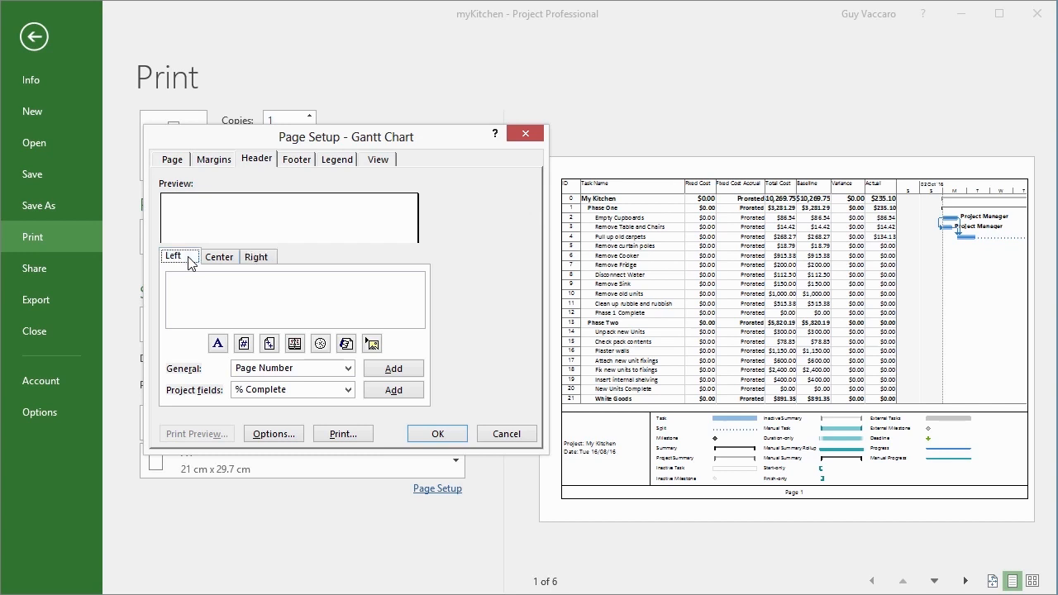
pyautogui.click(200, 287)
pyautogui.write('Guys Great Kitchen')
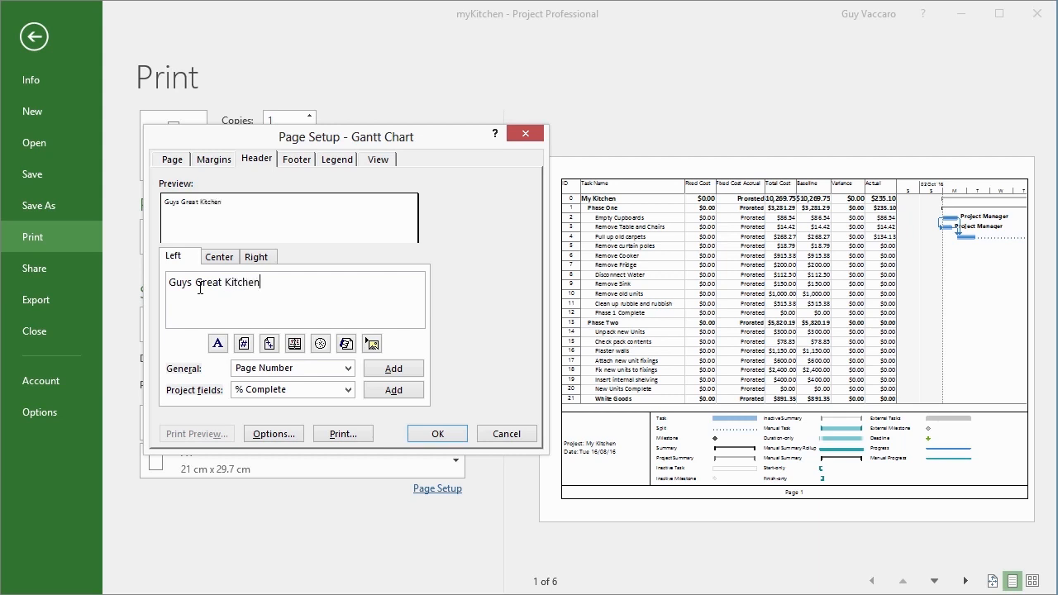
pyautogui.click(438, 435)
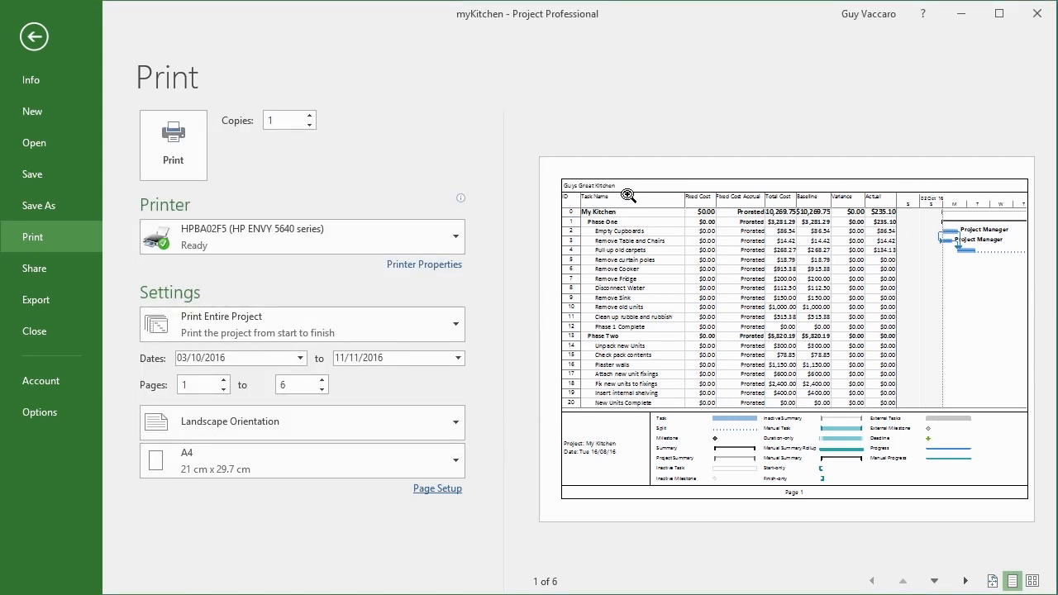
pyautogui.click(438, 489)
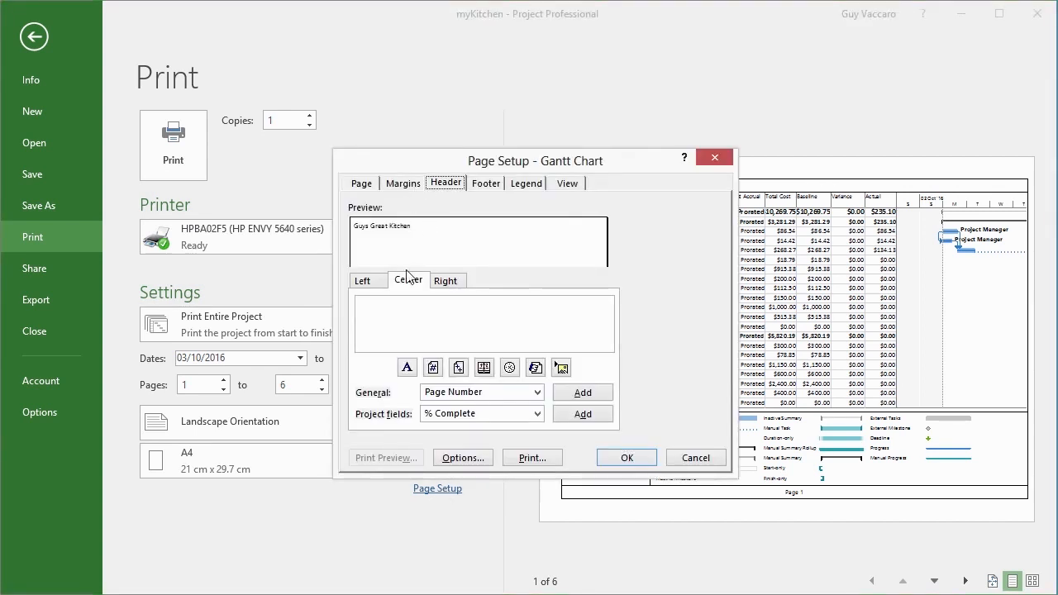
pyautogui.click(364, 281)
pyautogui.moveTo(482, 164); pyautogui.dragTo(275, 122)
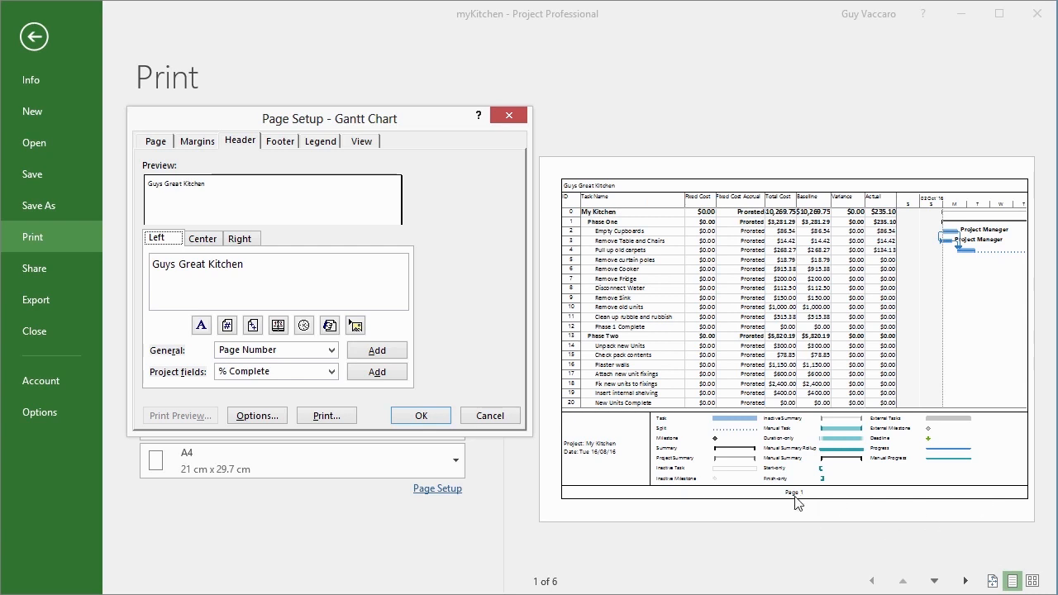
pyautogui.click(280, 143)
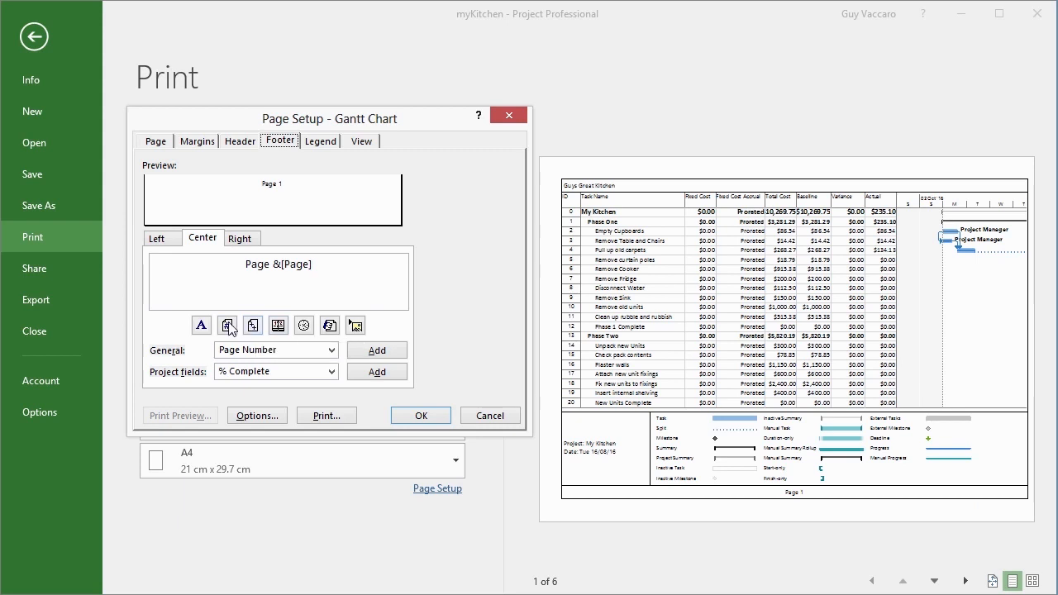
pyautogui.click(247, 145)
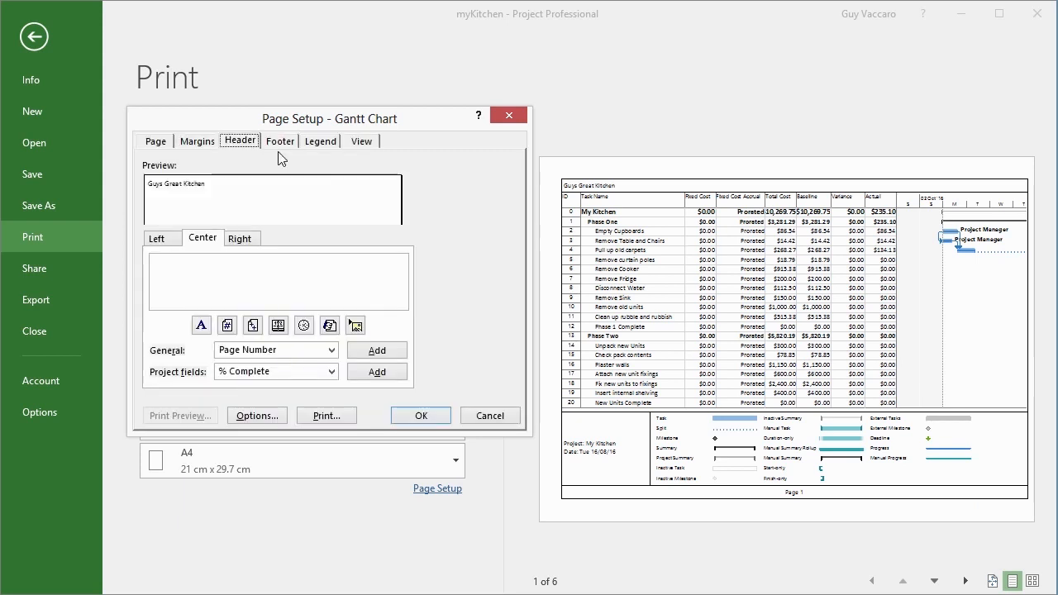
# - Put the page number in the right header, prefixed with 'Pg. ' so it previews as 'Pg. 1'
pyautogui.click(240, 239)
pyautogui.click(230, 327)
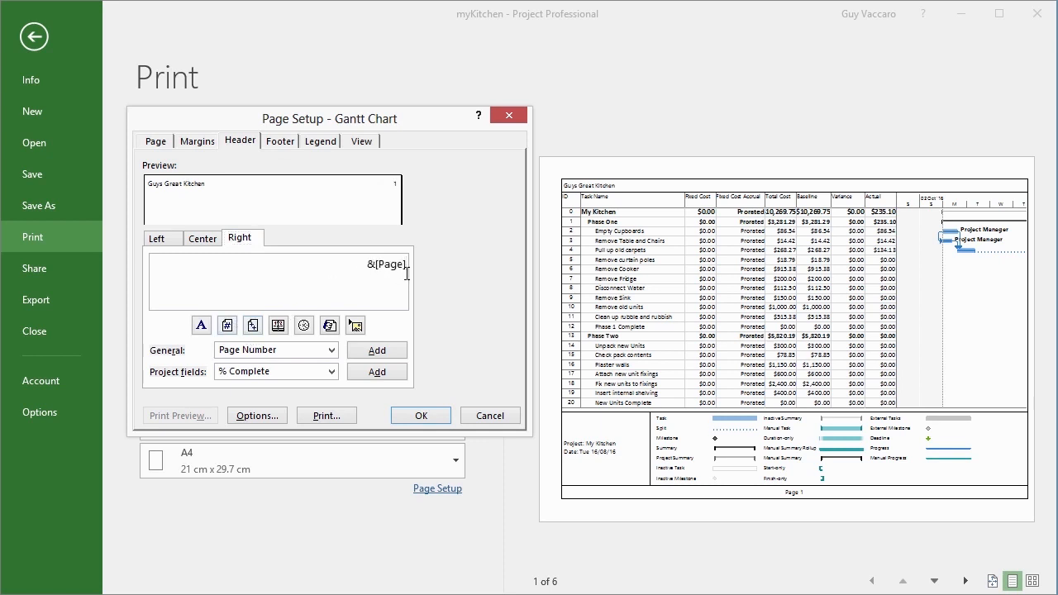
pyautogui.click(367, 264)
pyautogui.write('Pg.')
pyautogui.click(329, 373)
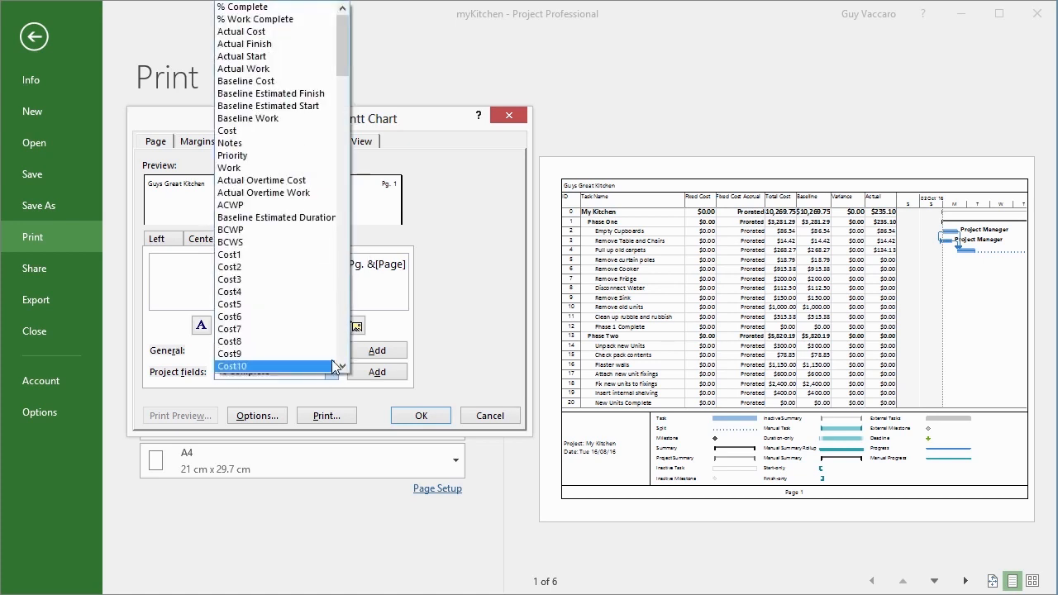
pyautogui.moveTo(343, 64); pyautogui.dragTo(351, 21)
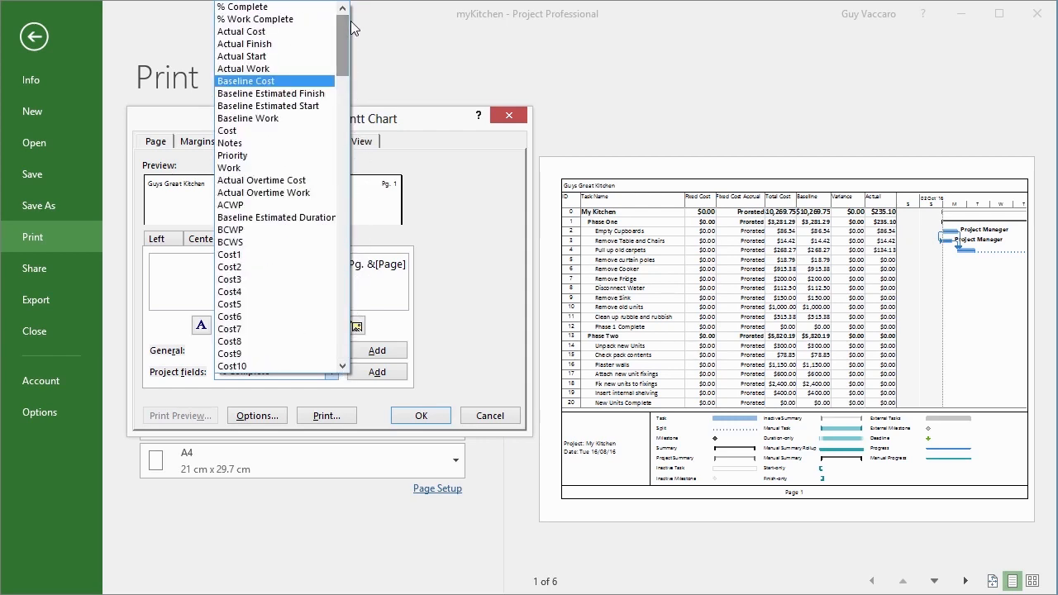
pyautogui.click(196, 385)
pyautogui.click(330, 352)
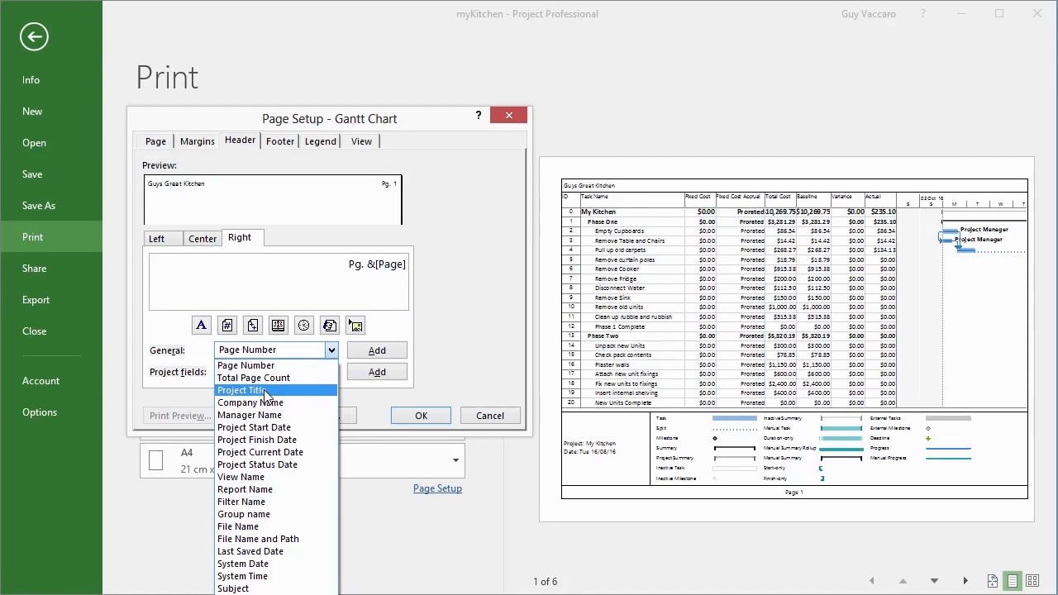
# - Replace the left header's 'Guys Great Kitchen' text with the Project Title field
pyautogui.click(179, 240)
pyautogui.click(179, 240)
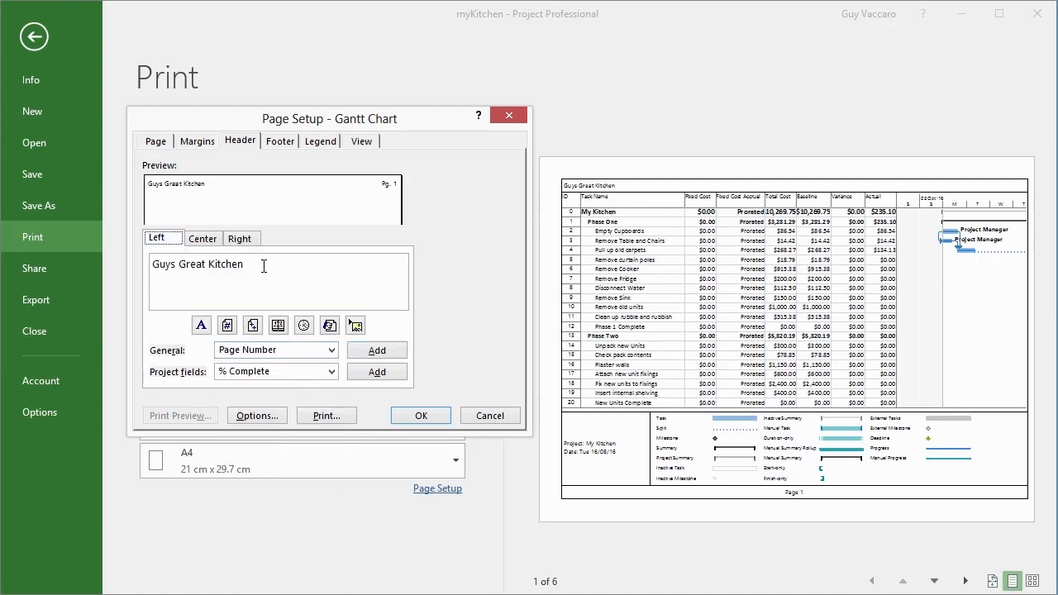
pyautogui.moveTo(263, 265); pyautogui.dragTo(102, 261)
pyautogui.press('Delete')
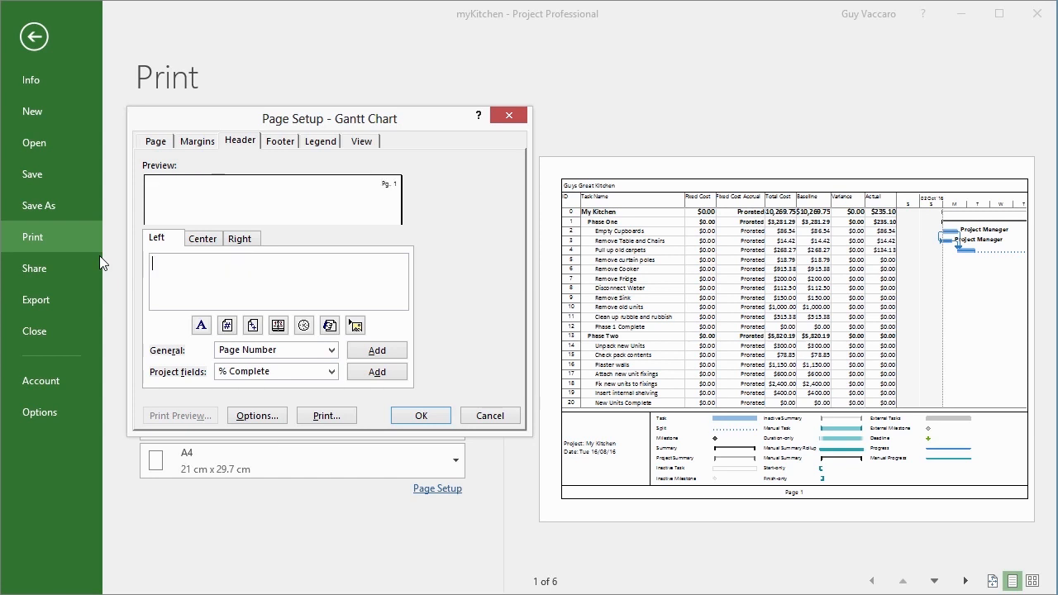
pyautogui.click(331, 350)
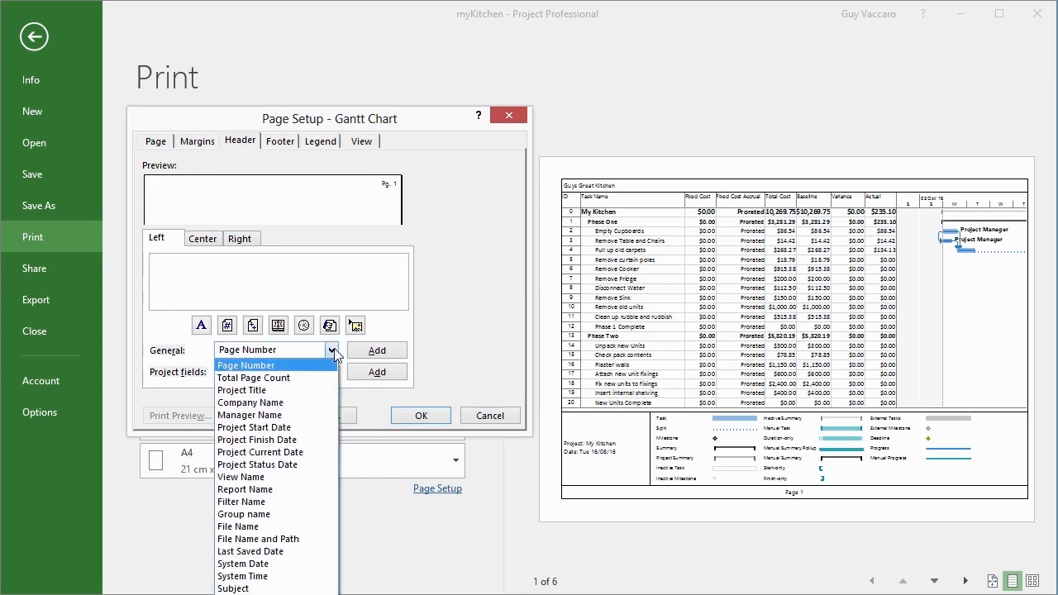
pyautogui.click(280, 392)
pyautogui.click(374, 351)
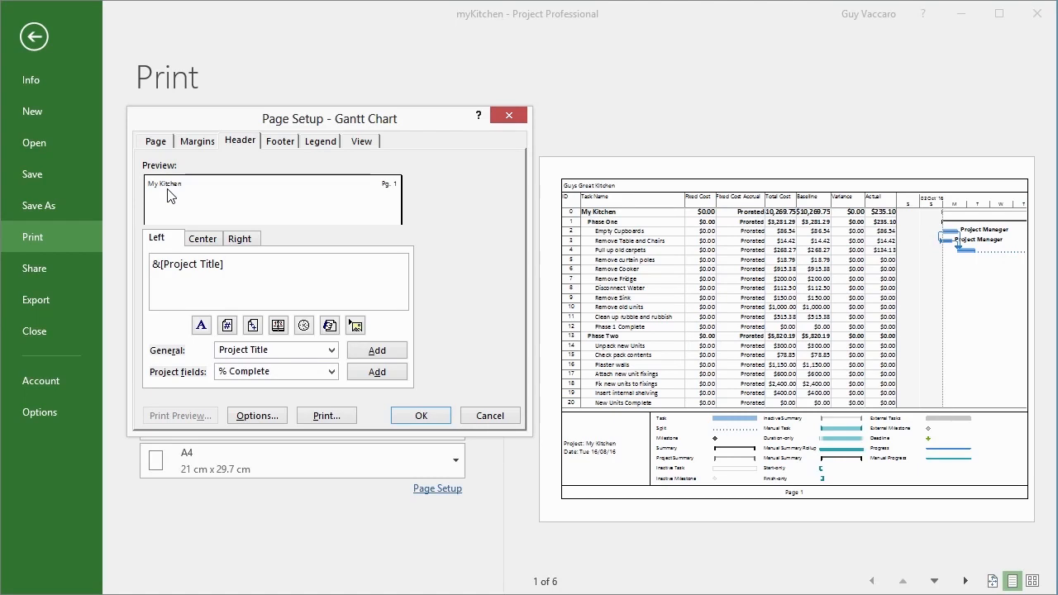
# - Add a period and the Manager Name field after the project title, then confirm
pyautogui.click(318, 350)
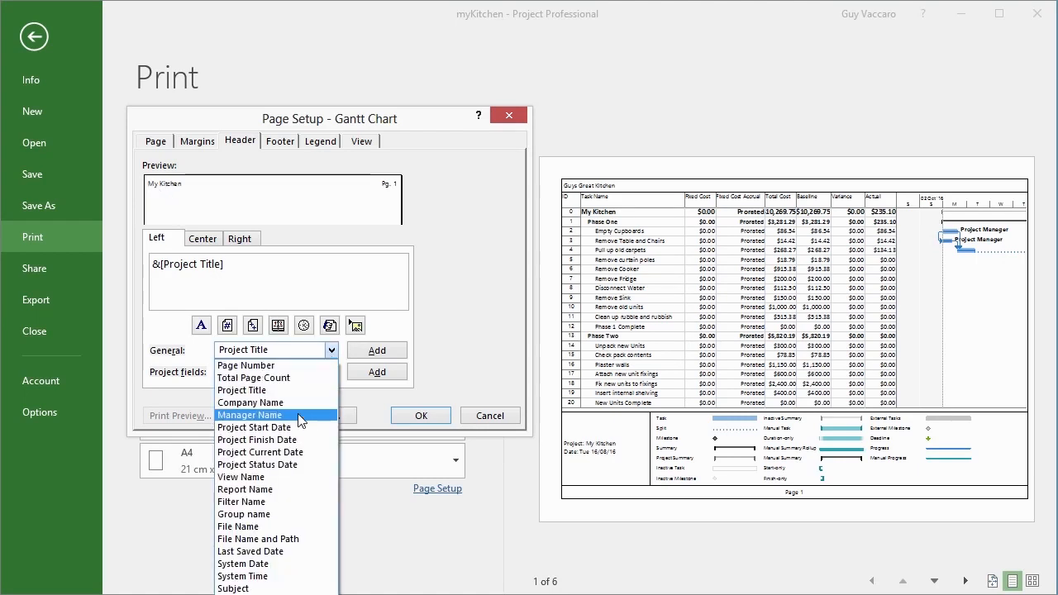
pyautogui.click(248, 266)
pyautogui.click(249, 267)
pyautogui.write('.')
pyautogui.click(331, 351)
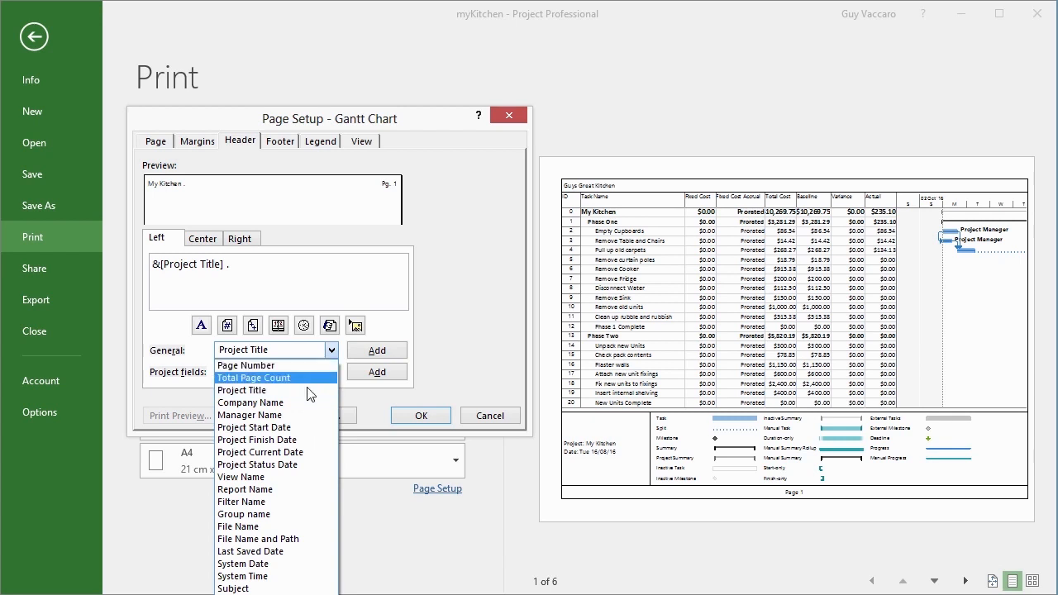
pyautogui.click(307, 413)
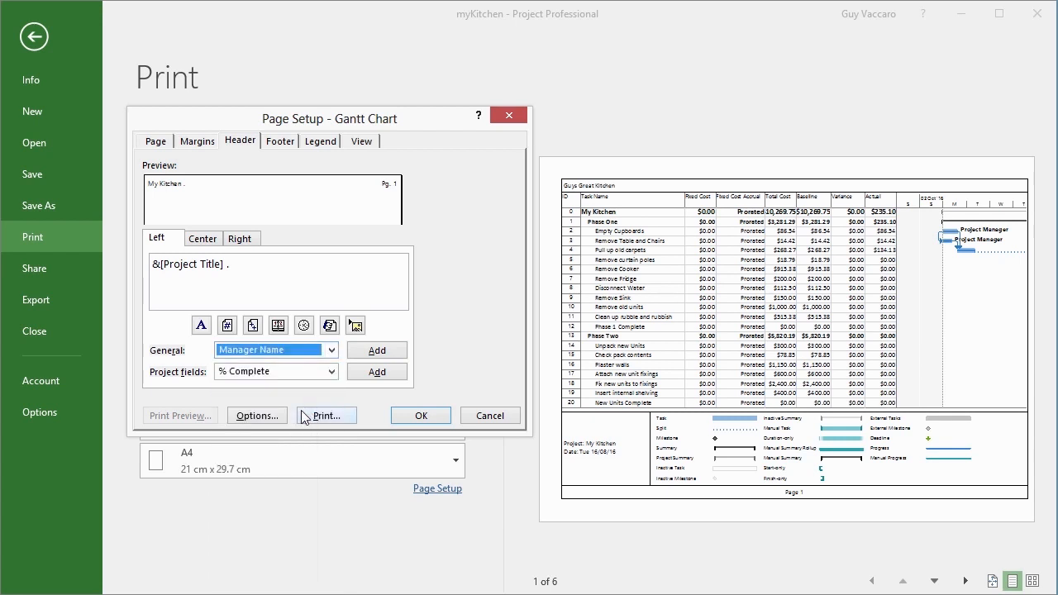
pyautogui.click(376, 354)
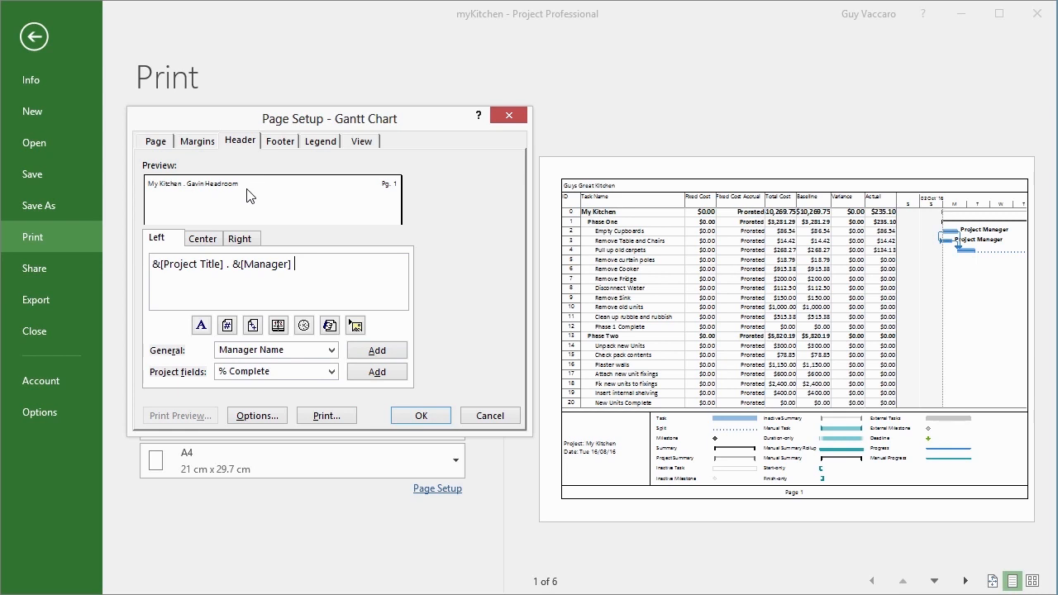
pyautogui.click(435, 416)
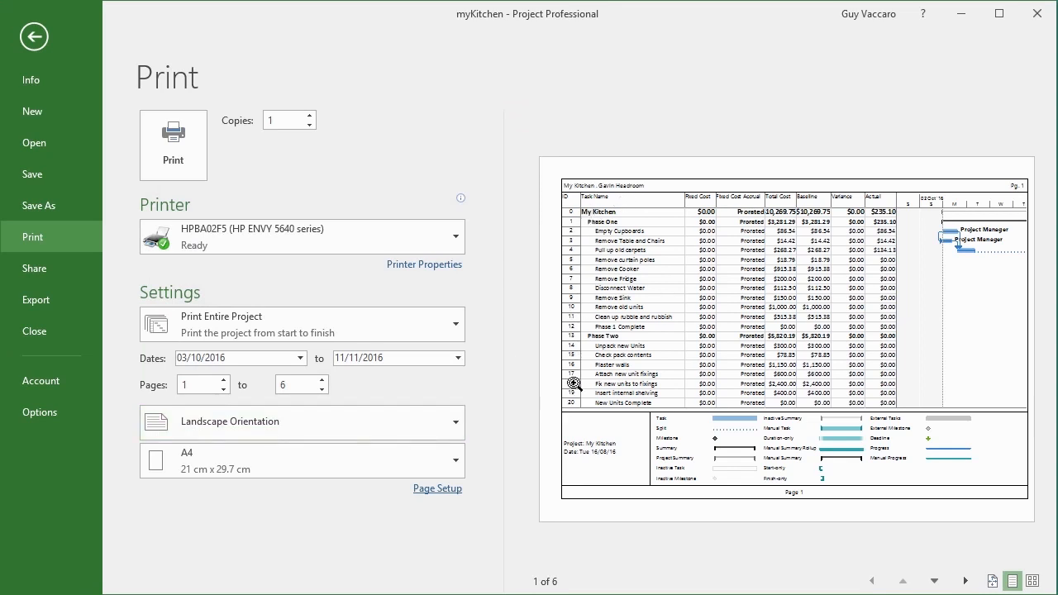
# - Replace the Manager in the project's Advanced Properties with a new manager's name and return to Print
pyautogui.click(41, 40)
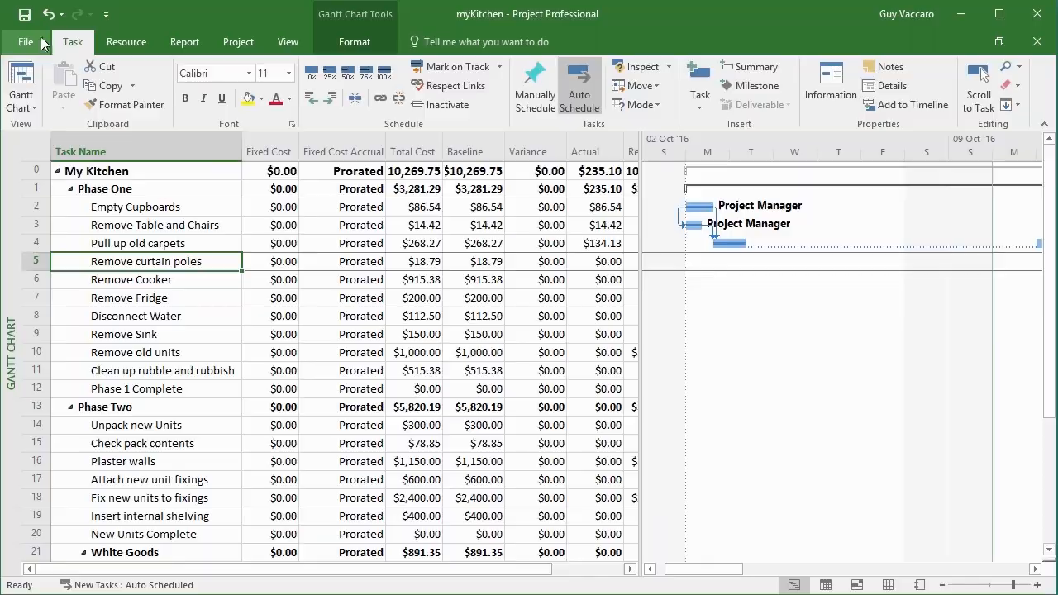
pyautogui.click(40, 38)
pyautogui.click(768, 176)
pyautogui.click(742, 207)
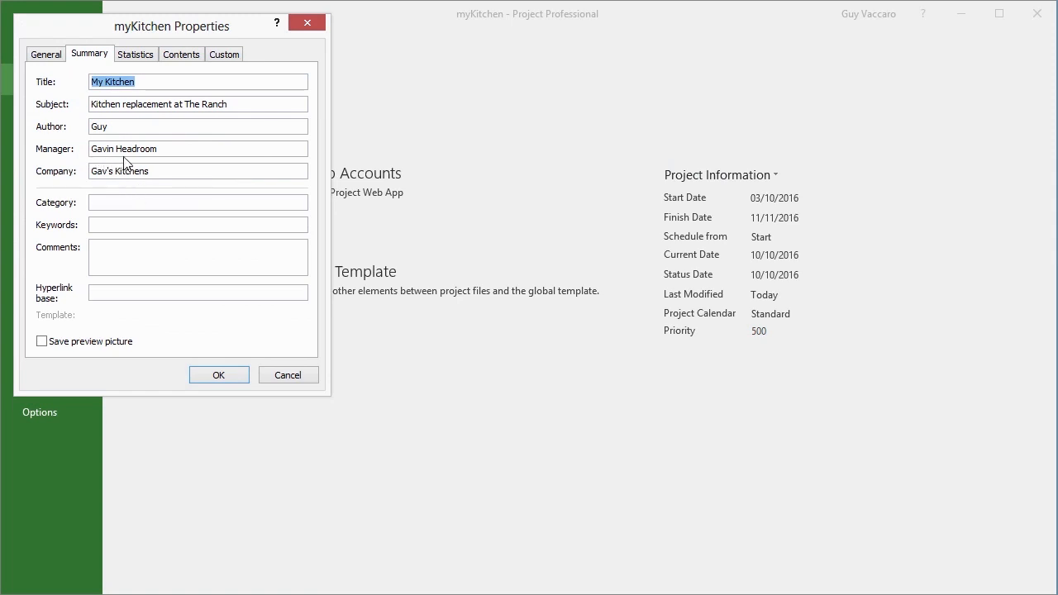
pyautogui.moveTo(172, 153); pyautogui.dragTo(76, 151)
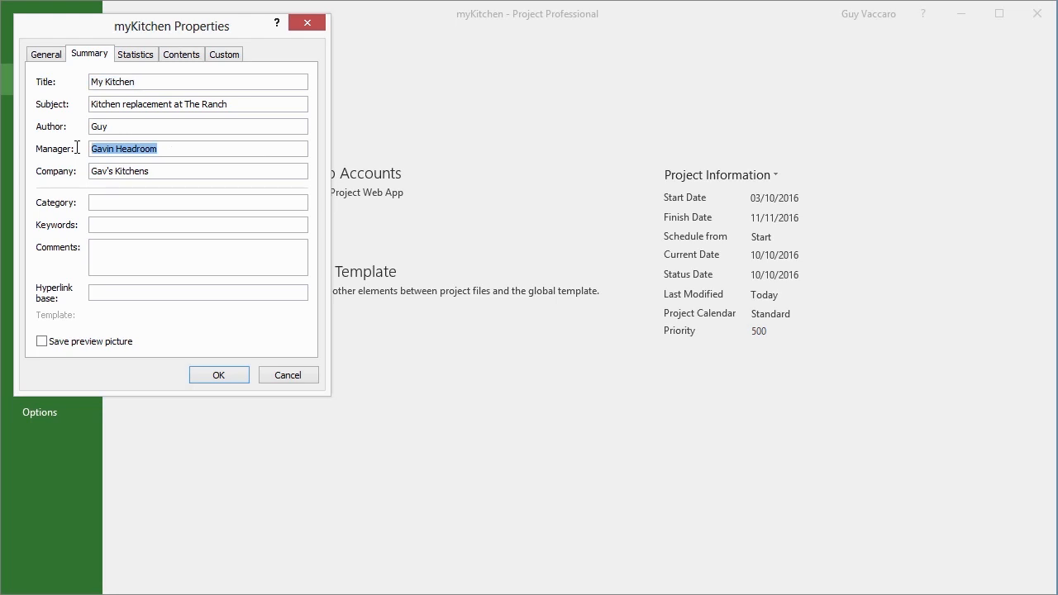
pyautogui.write('Jayne Barnes')
pyautogui.click(206, 372)
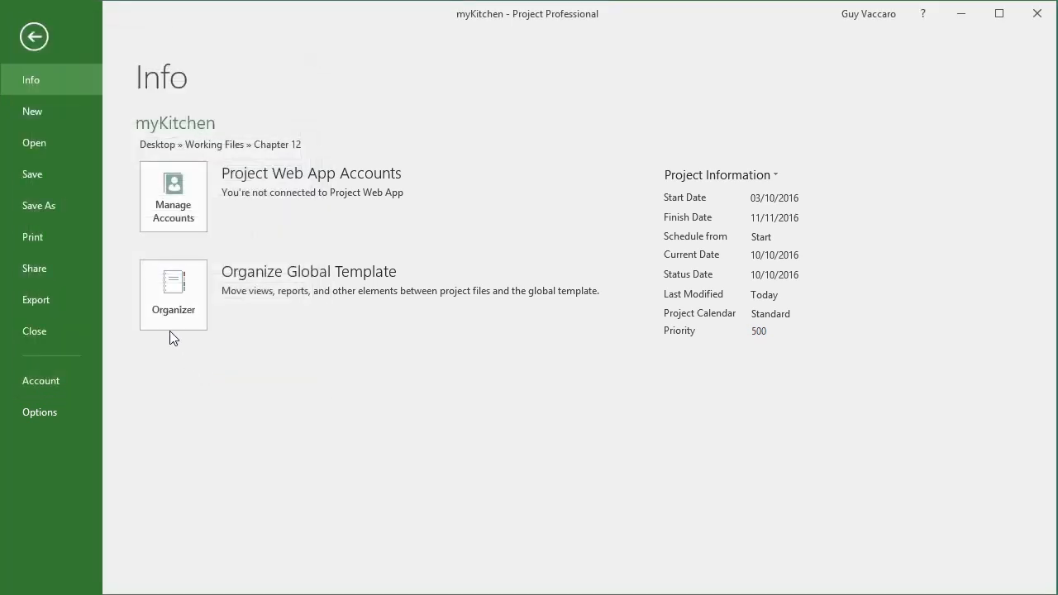
pyautogui.click(51, 236)
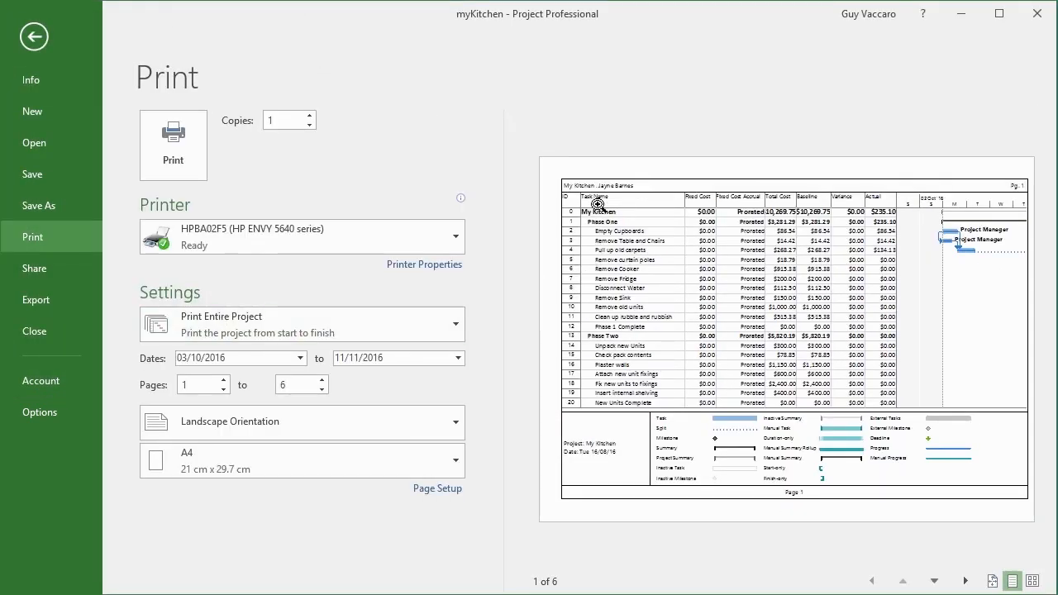
# - Zoom the print preview in and back out, then reopen Page Setup on the header settings
pyautogui.click(611, 191)
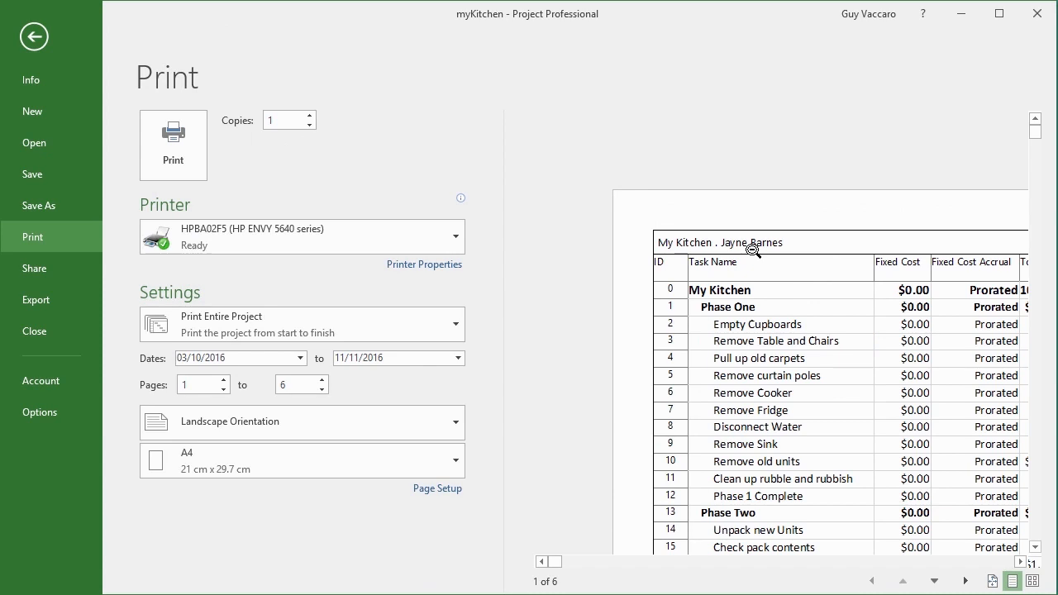
pyautogui.click(752, 250)
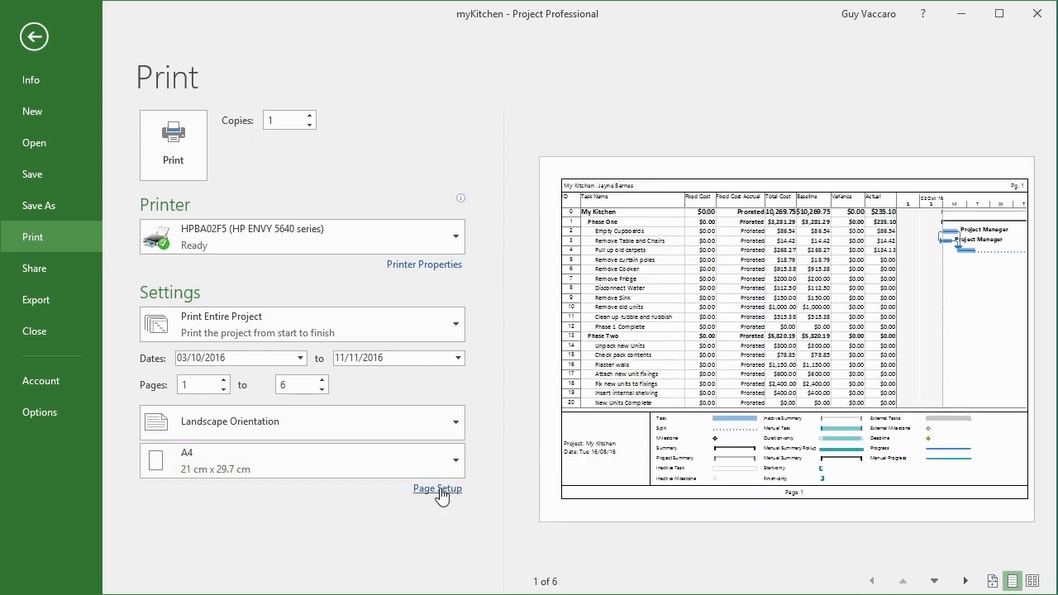
pyautogui.click(450, 490)
pyautogui.click(478, 184)
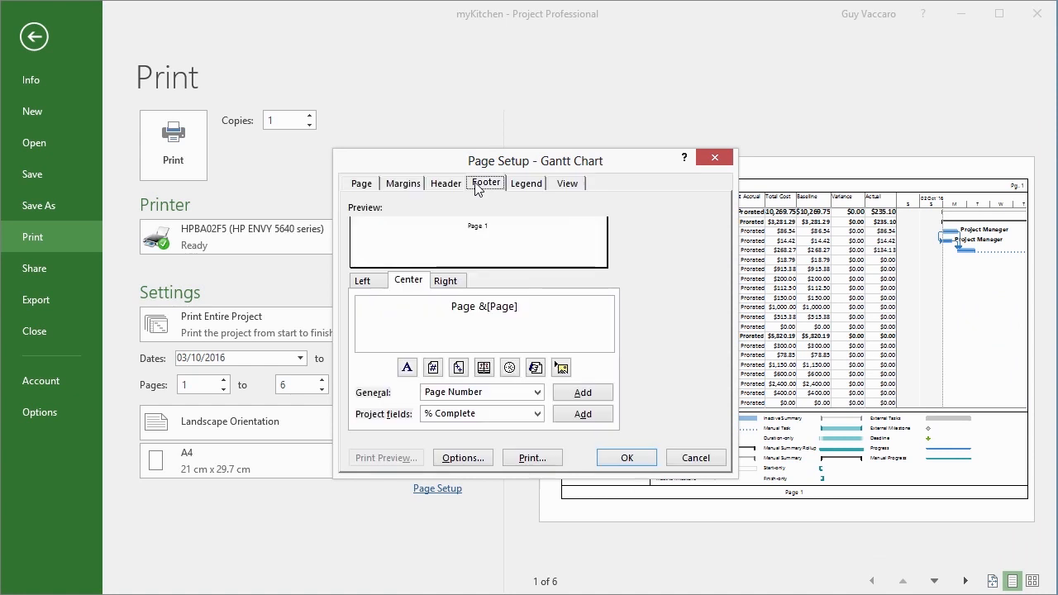
pyautogui.click(449, 184)
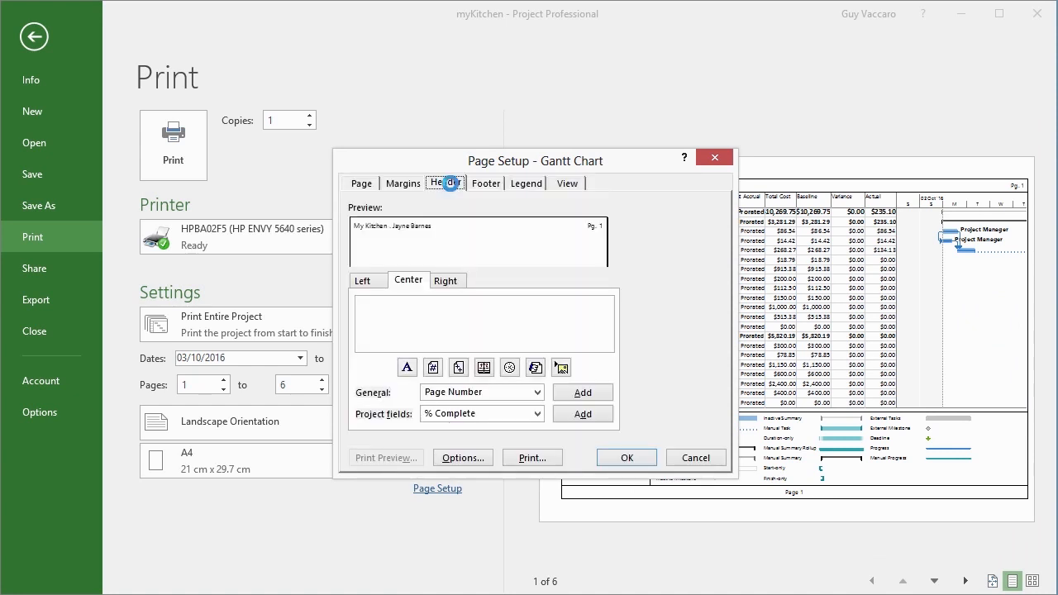
# - Review the left header section and its field lists, then show the footer settings
pyautogui.click(365, 283)
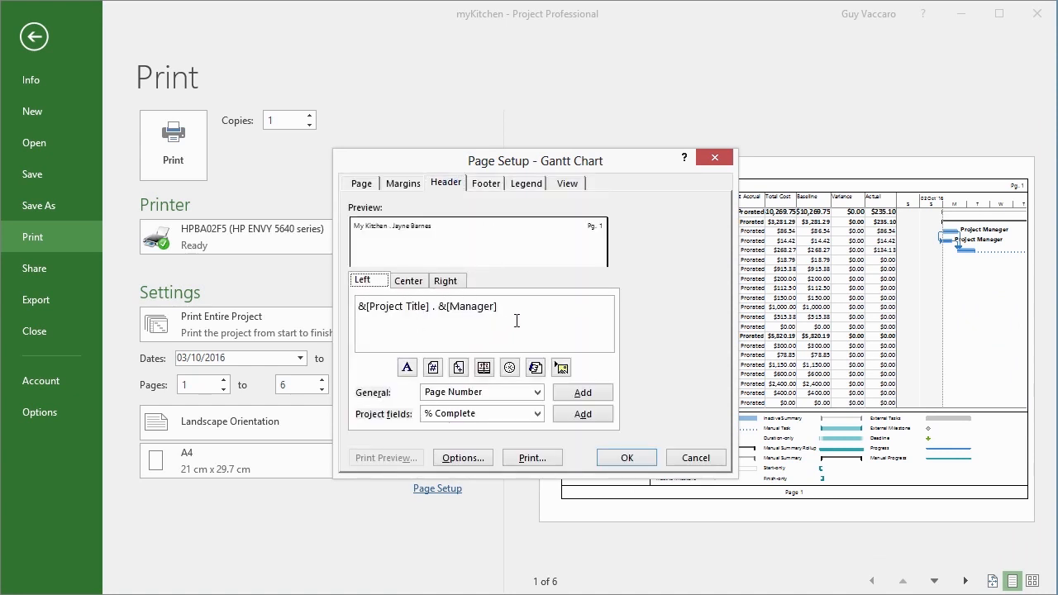
pyautogui.click(537, 393)
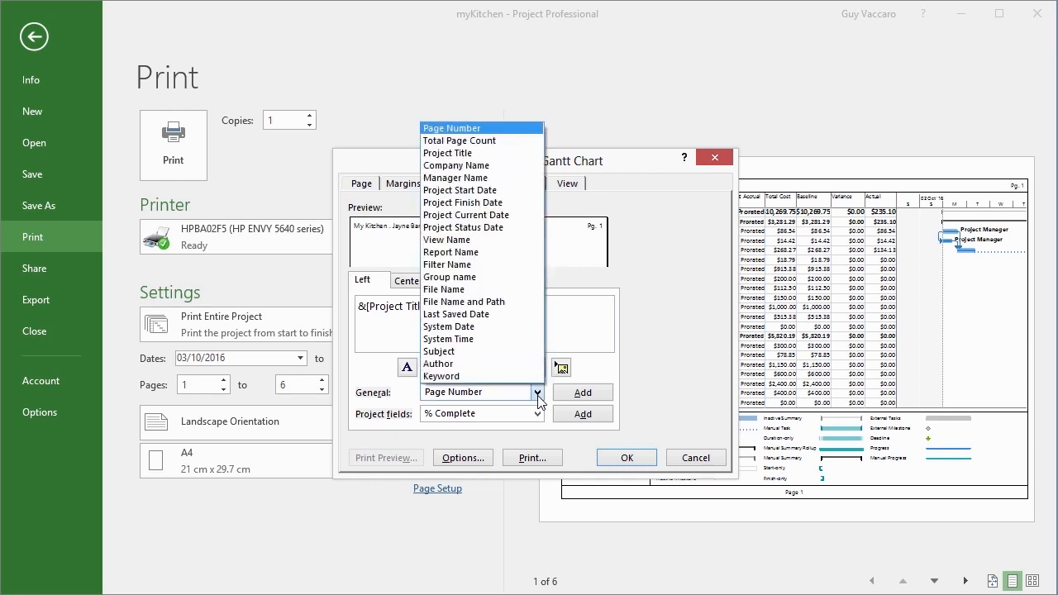
pyautogui.click(538, 393)
pyautogui.click(537, 414)
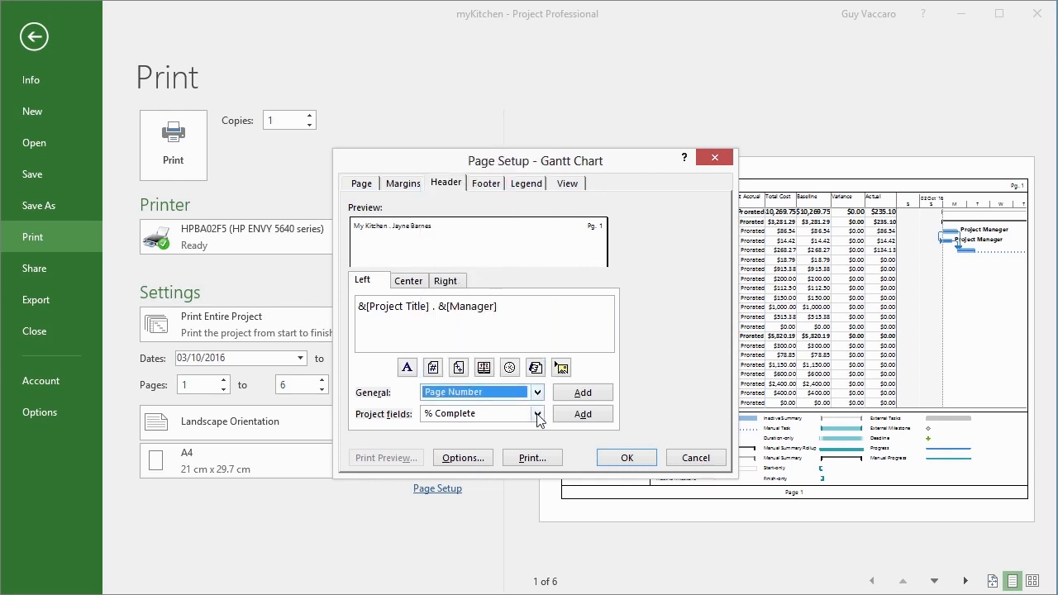
pyautogui.click(538, 415)
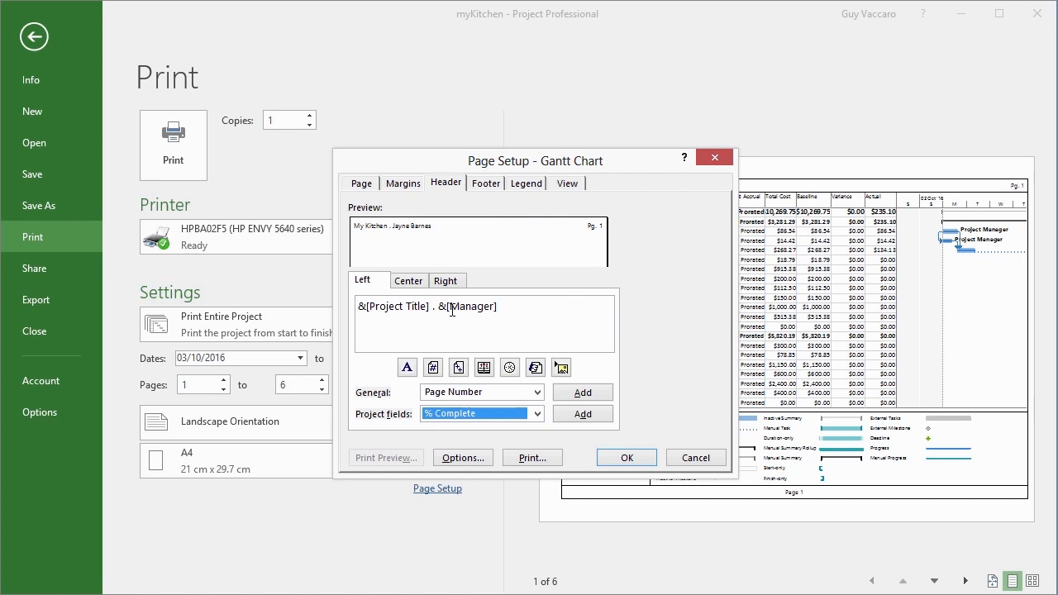
pyautogui.click(496, 185)
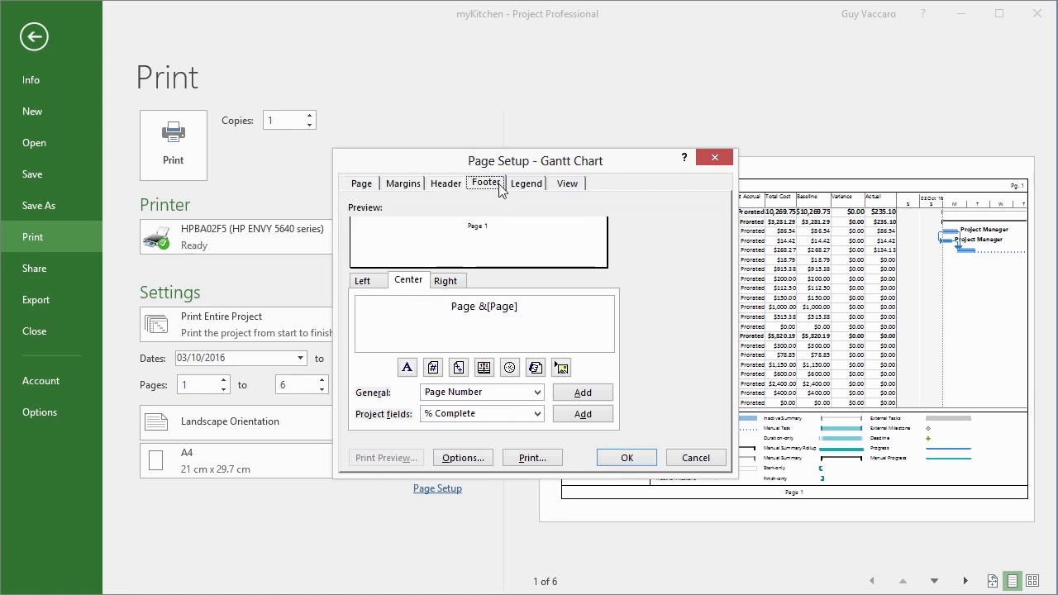
# - Insert the File Name and Path field into the right footer section
pyautogui.click(449, 282)
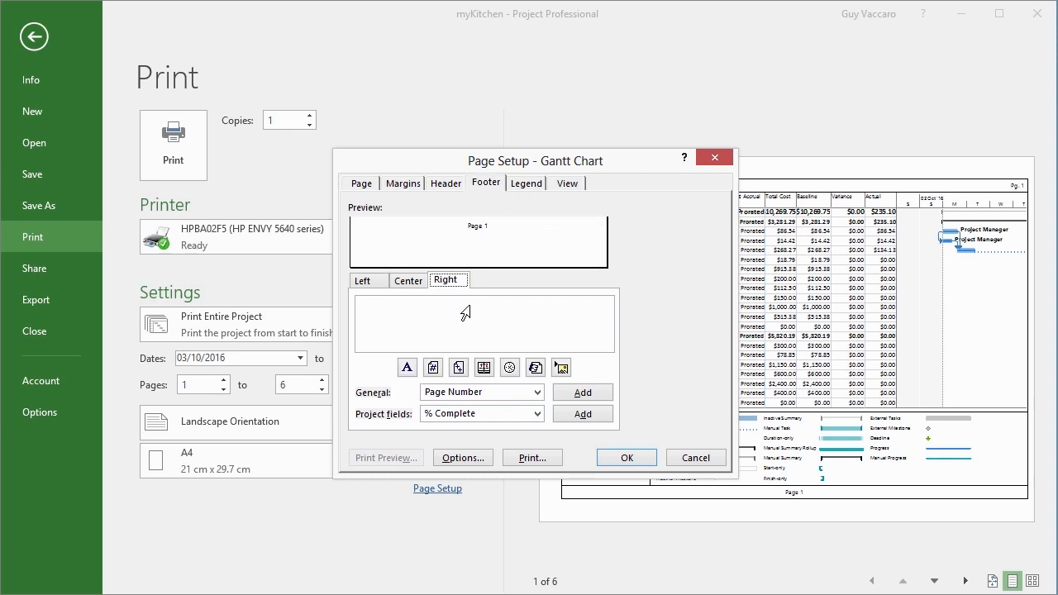
pyautogui.click(536, 393)
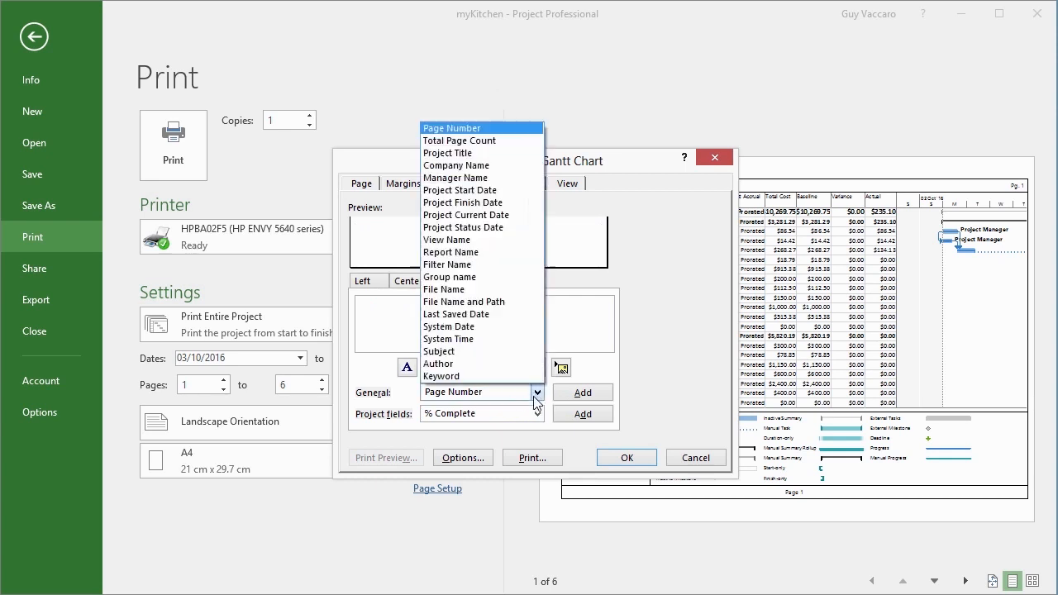
pyautogui.click(480, 302)
pyautogui.click(602, 395)
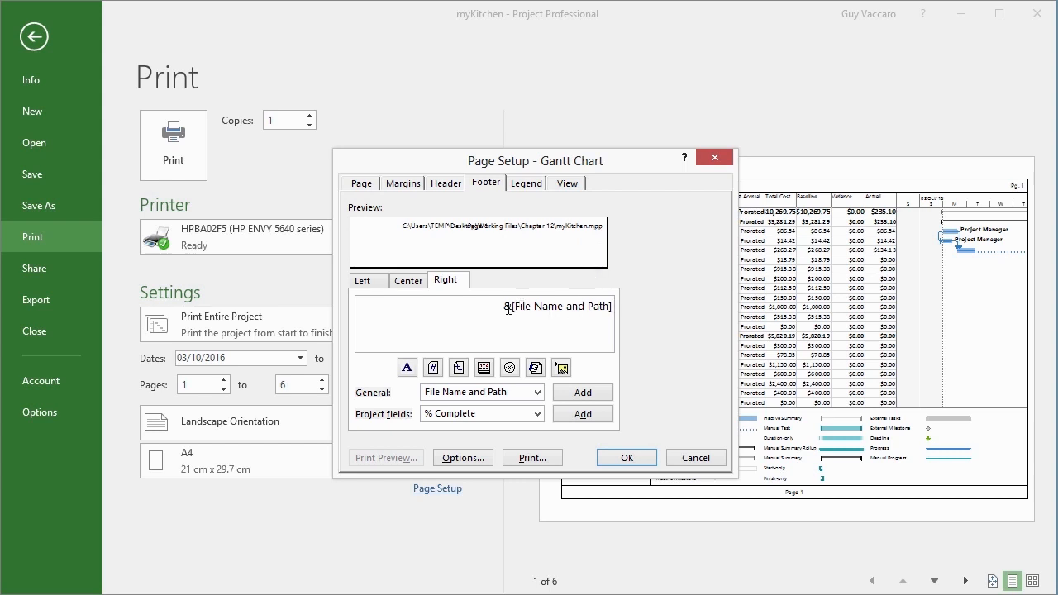
# - Set the file path footer text to 8-point size and apply the page setup
pyautogui.moveTo(506, 307); pyautogui.dragTo(626, 312)
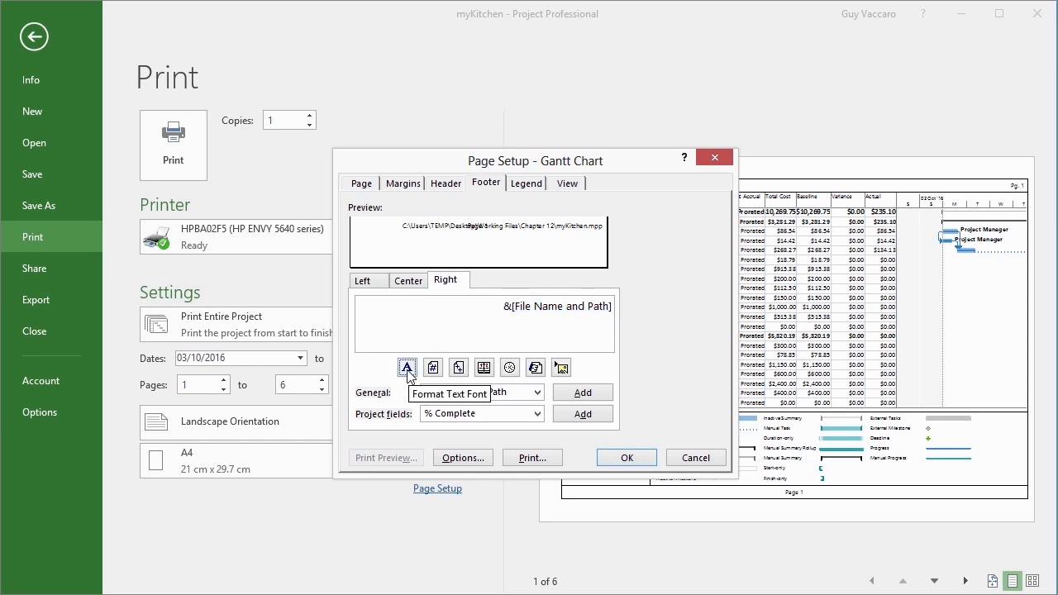
pyautogui.click(406, 369)
pyautogui.click(638, 279)
pyautogui.click(638, 279)
pyautogui.click(608, 278)
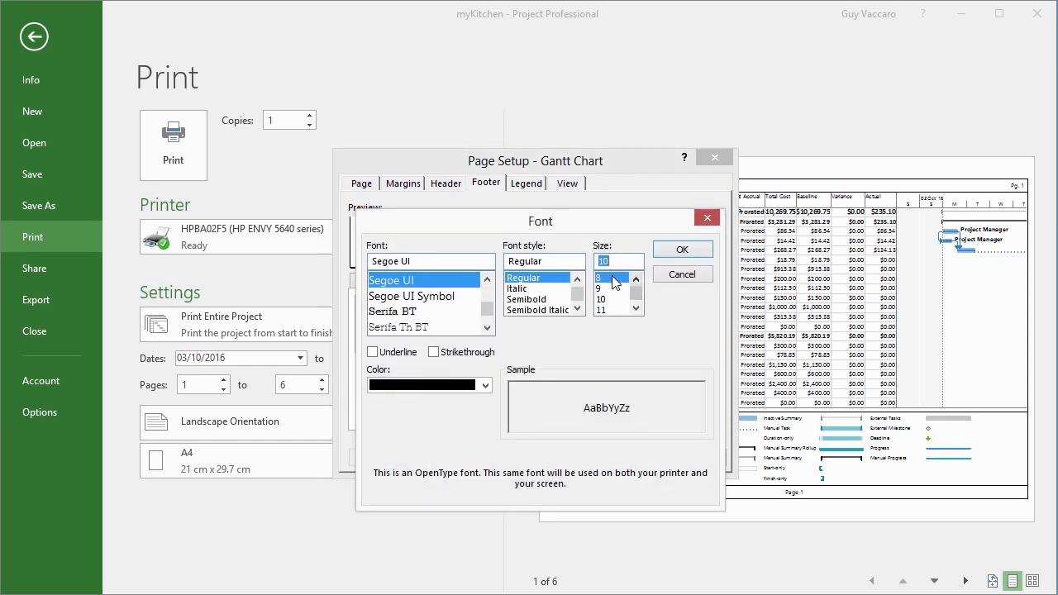
pyautogui.click(682, 250)
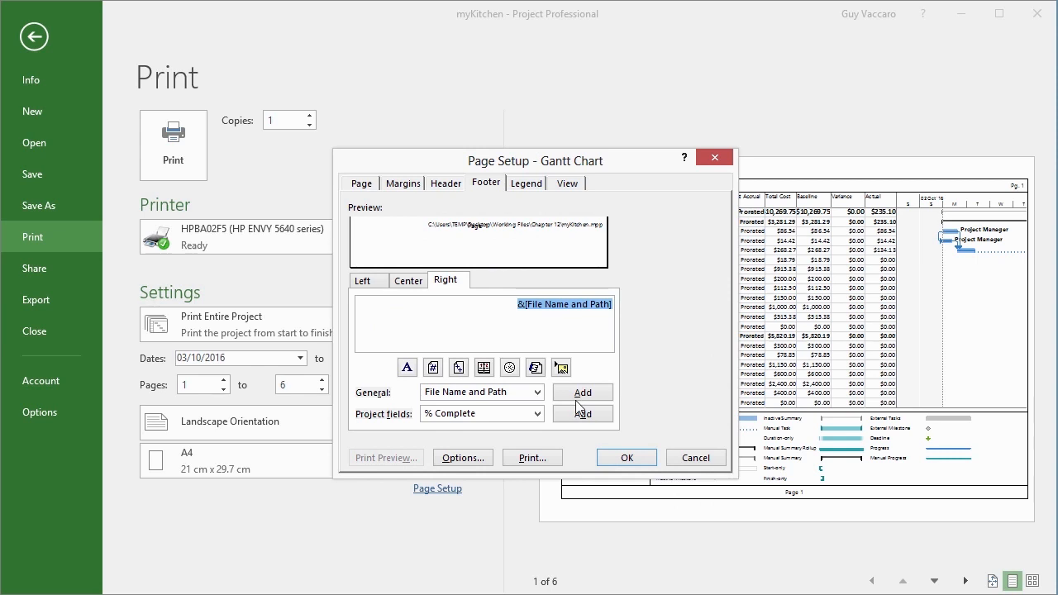
pyautogui.click(627, 460)
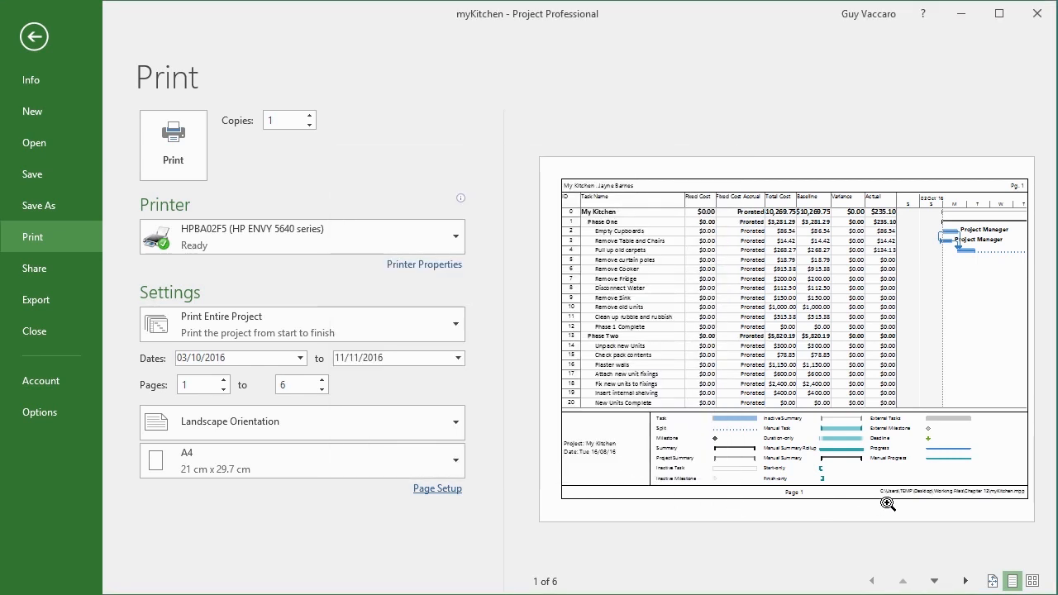
pyautogui.click(954, 494)
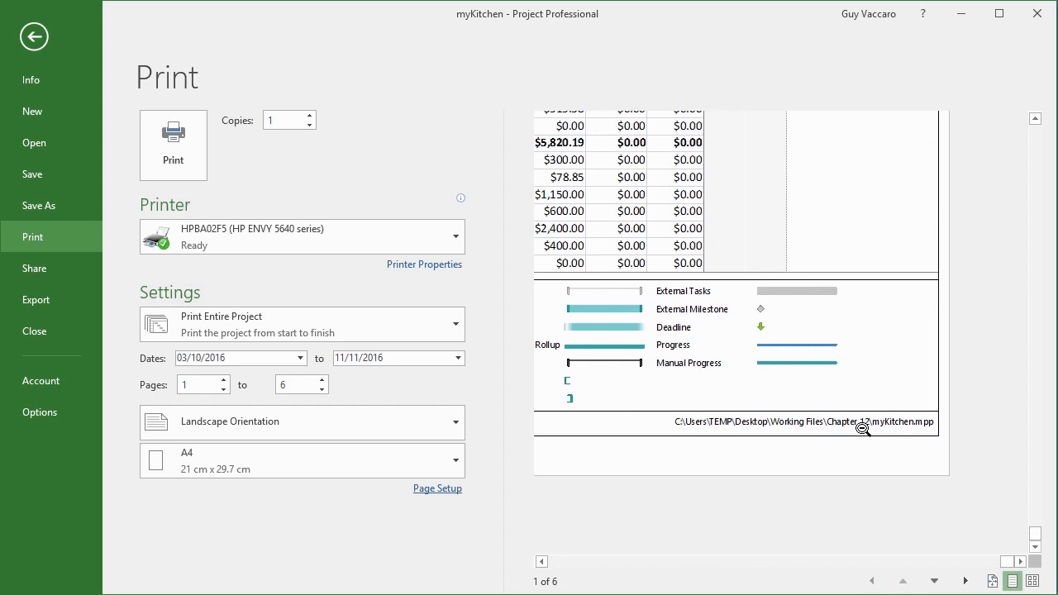
pyautogui.click(863, 428)
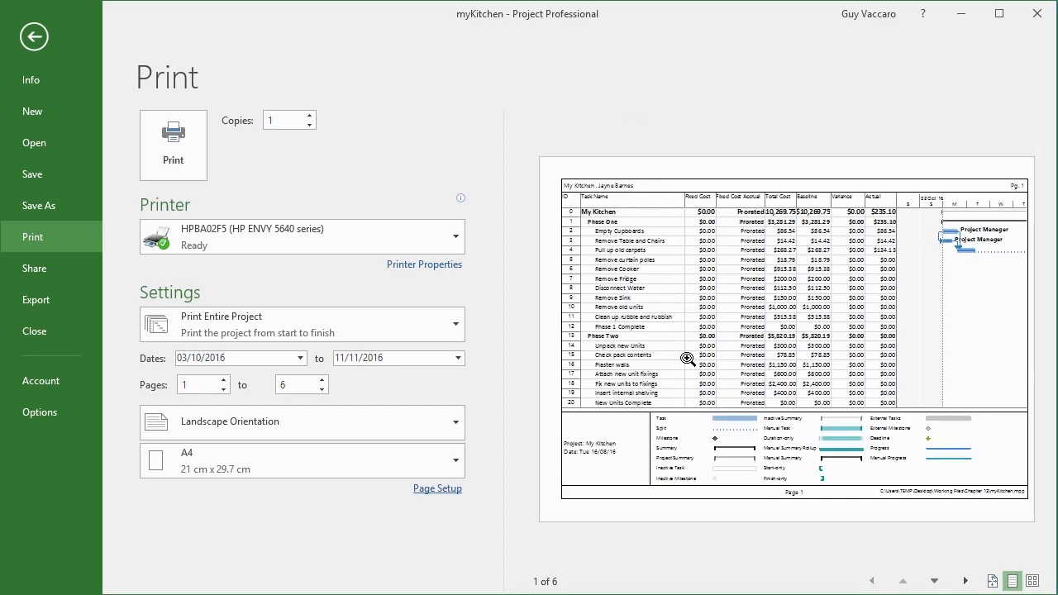
pyautogui.click(429, 490)
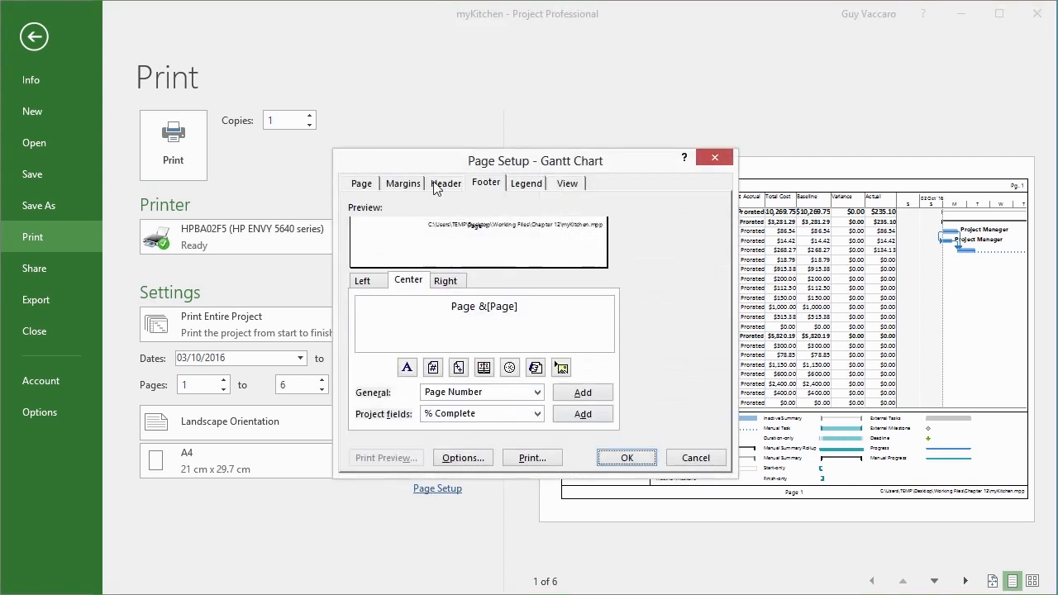
pyautogui.click(445, 187)
pyautogui.click(484, 186)
pyautogui.click(642, 462)
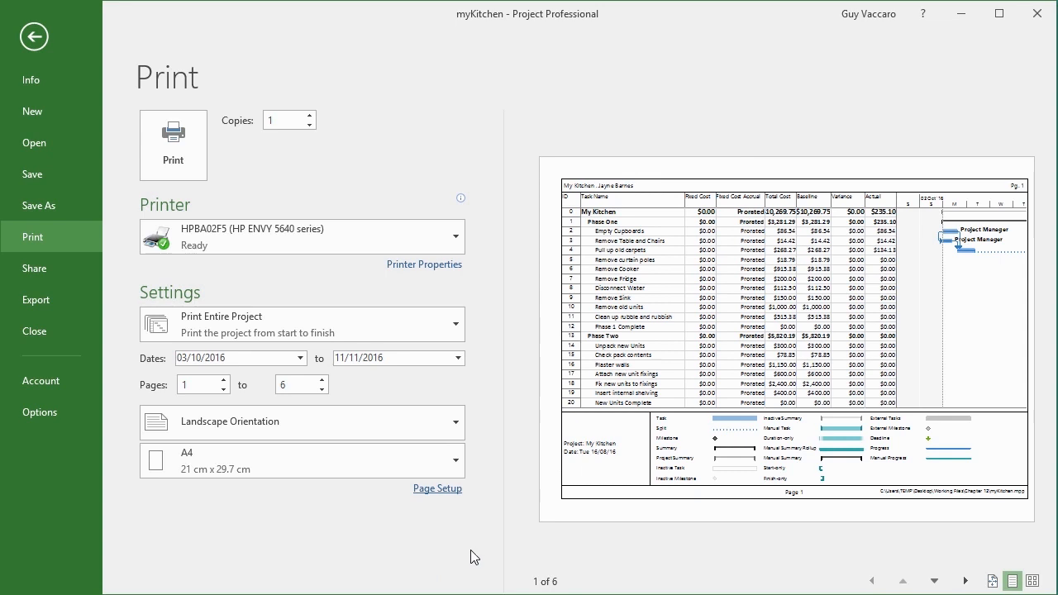
# - Leave the printer unchanged and switch to Export to create a PDF/XPS document
pyautogui.click(461, 236)
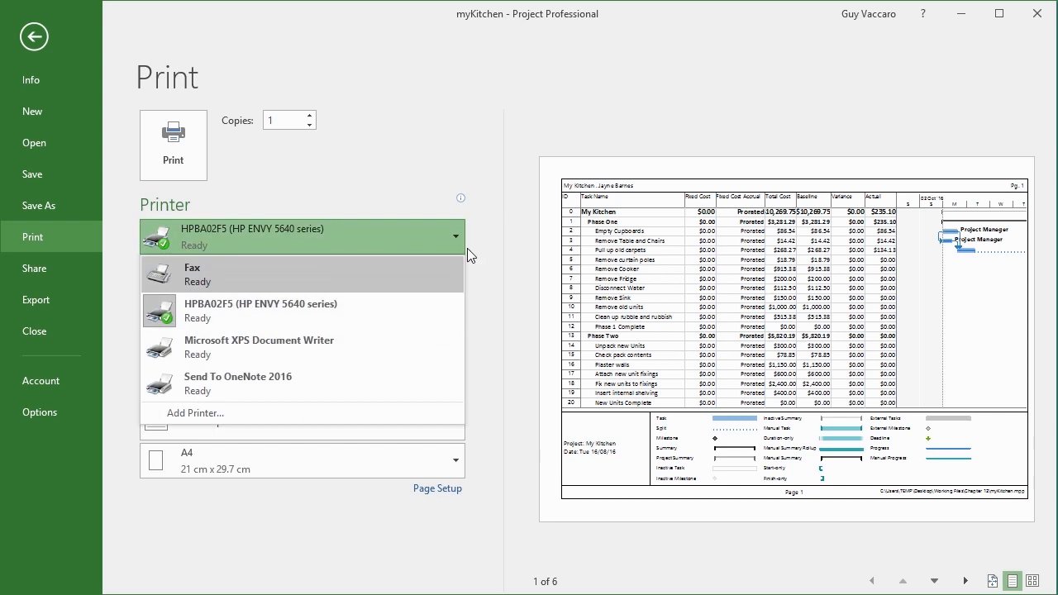
pyautogui.click(486, 266)
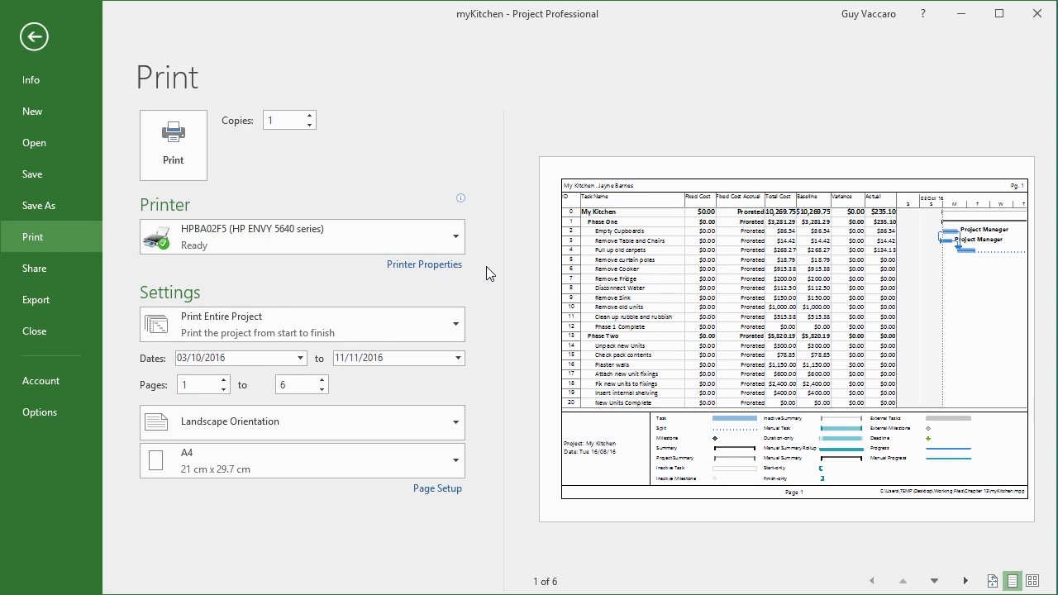
pyautogui.click(73, 306)
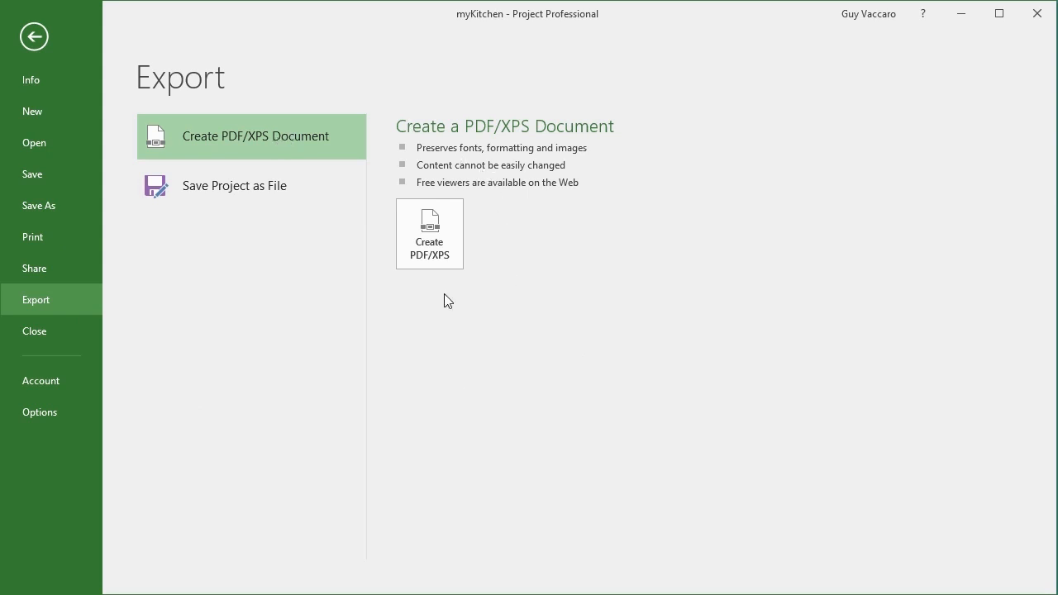
# - Export the Gantt chart as the PDF 'myKitchenPrint' without document markup
pyautogui.click(445, 252)
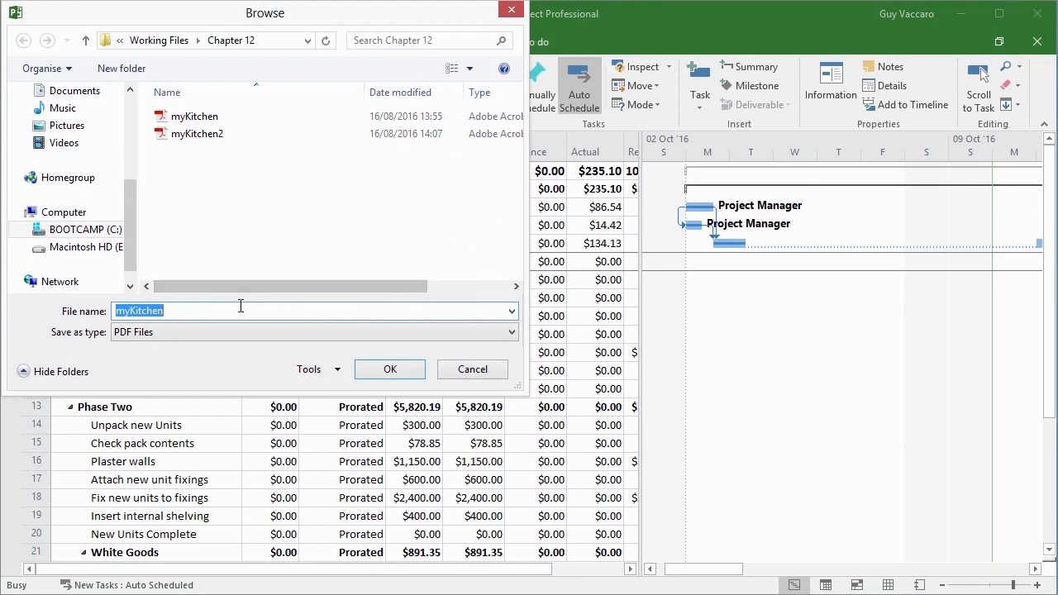
pyautogui.click(240, 307)
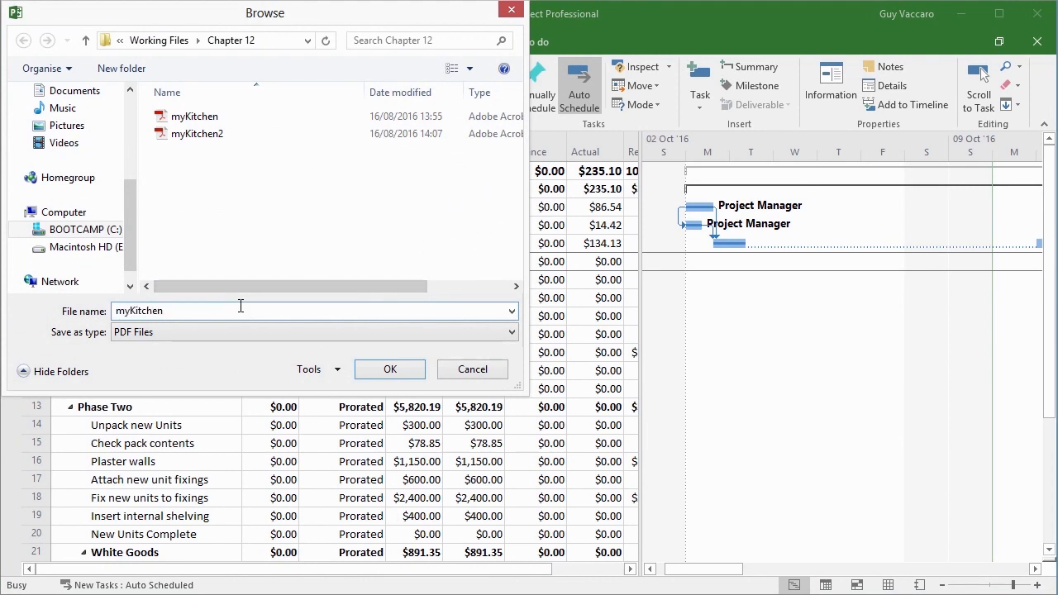
pyautogui.write('Print')
pyautogui.click(390, 369)
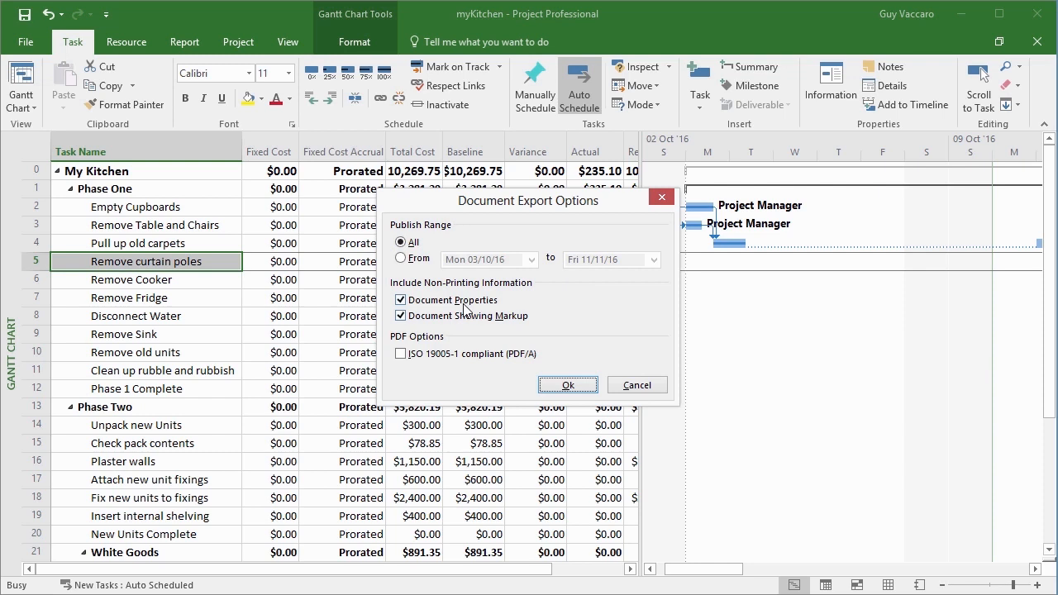
pyautogui.click(401, 316)
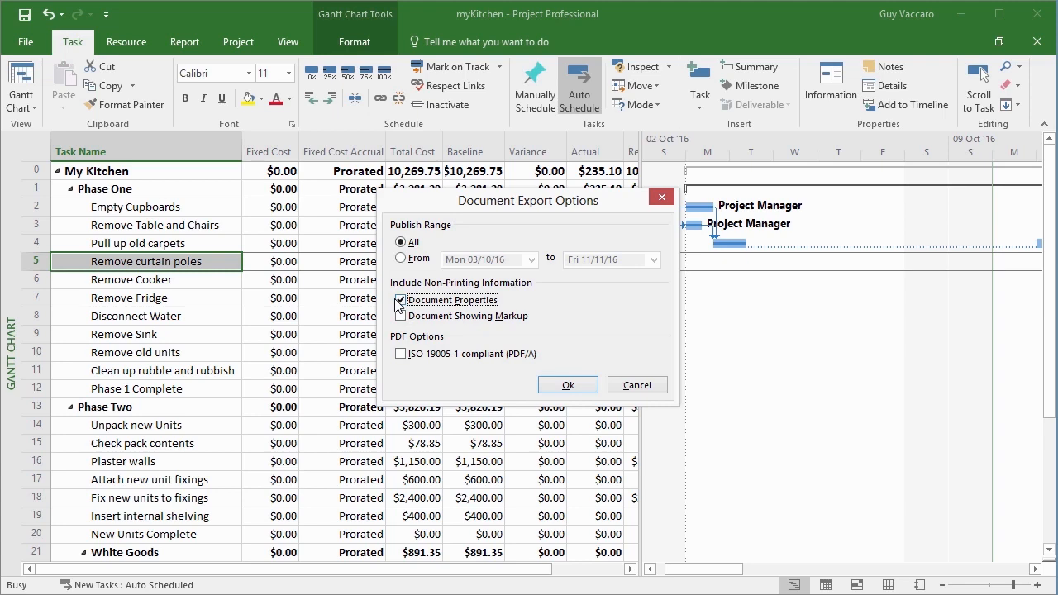
pyautogui.click(548, 387)
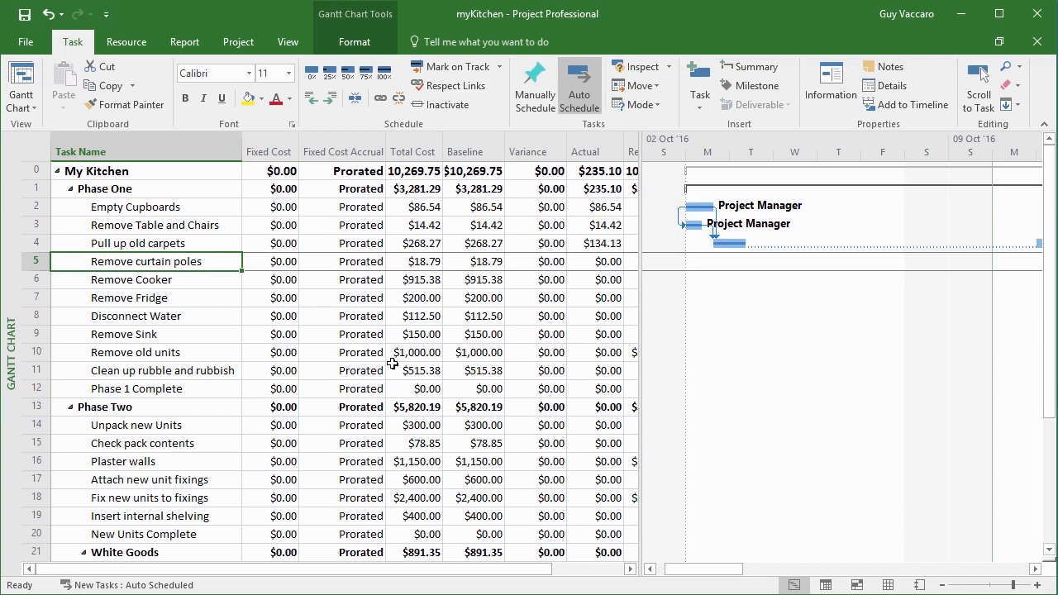
# - Open myKitchenPrint.pdf from the Chapter 12 folder in Acrobat Reader
pyautogui.click(112, 593)
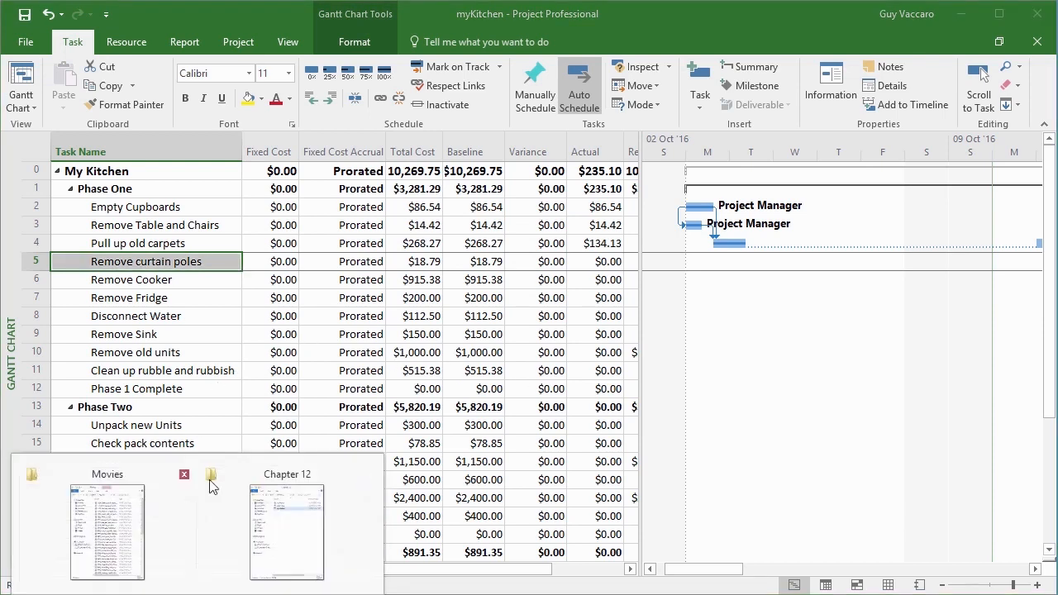
pyautogui.click(319, 530)
pyautogui.doubleClick(308, 182)
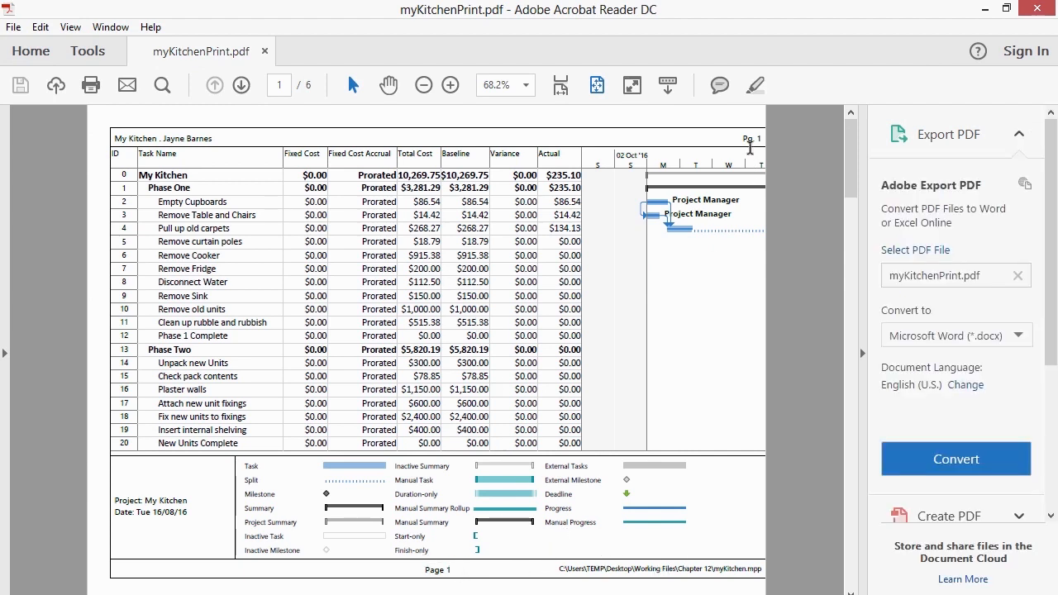
# - Page forward and back through the exported PDF, then close Acrobat Reader to return to the myKitchen Gantt chart
pyautogui.click(242, 86)
pyautogui.click(241, 86)
pyautogui.click(242, 86)
pyautogui.click(241, 86)
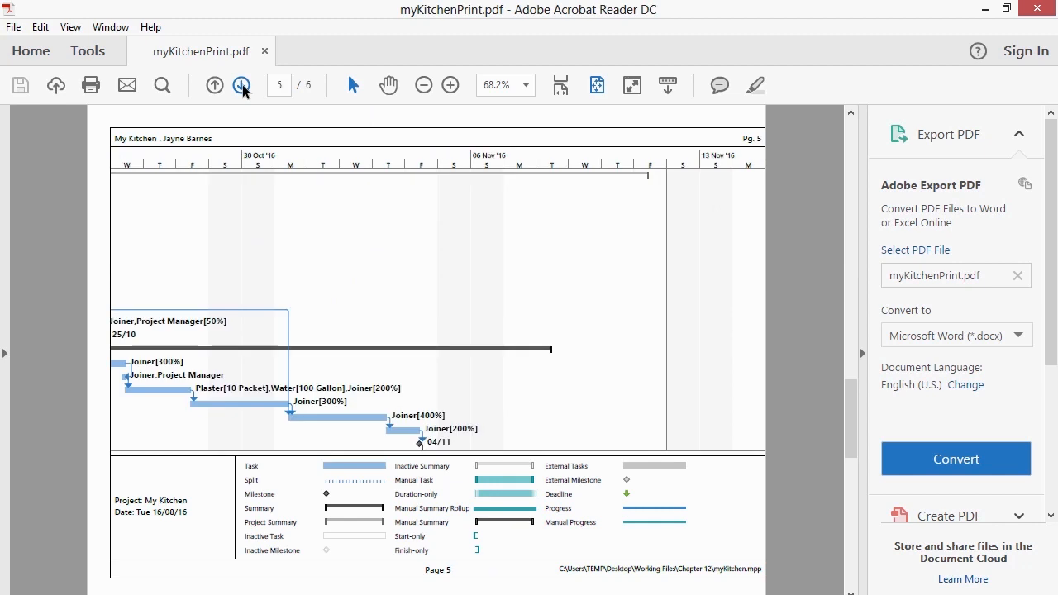
pyautogui.click(242, 86)
pyautogui.click(215, 86)
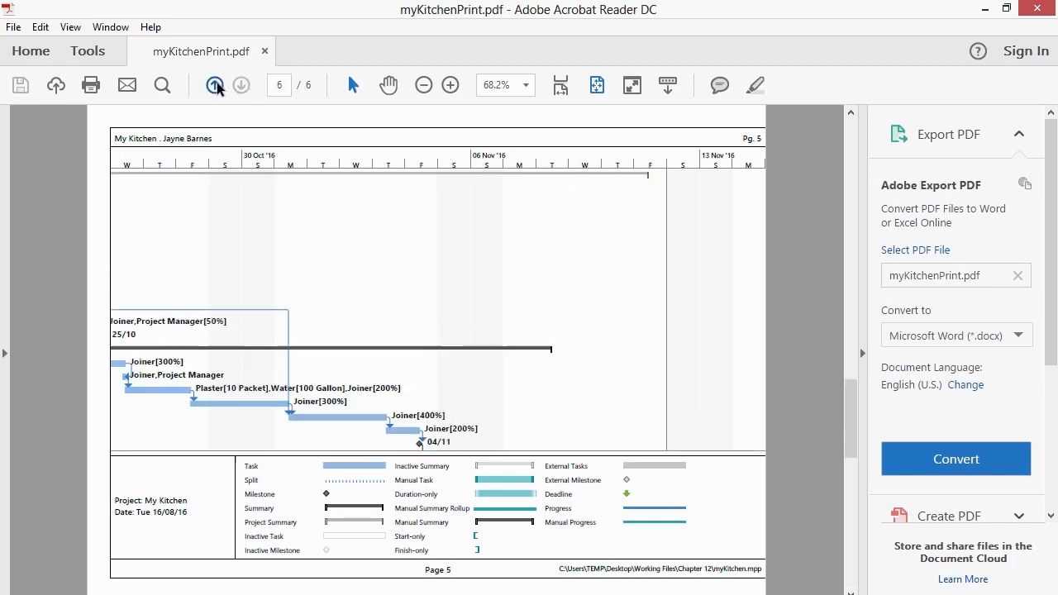
pyautogui.click(215, 86)
pyautogui.click(215, 86)
pyautogui.click(215, 86)
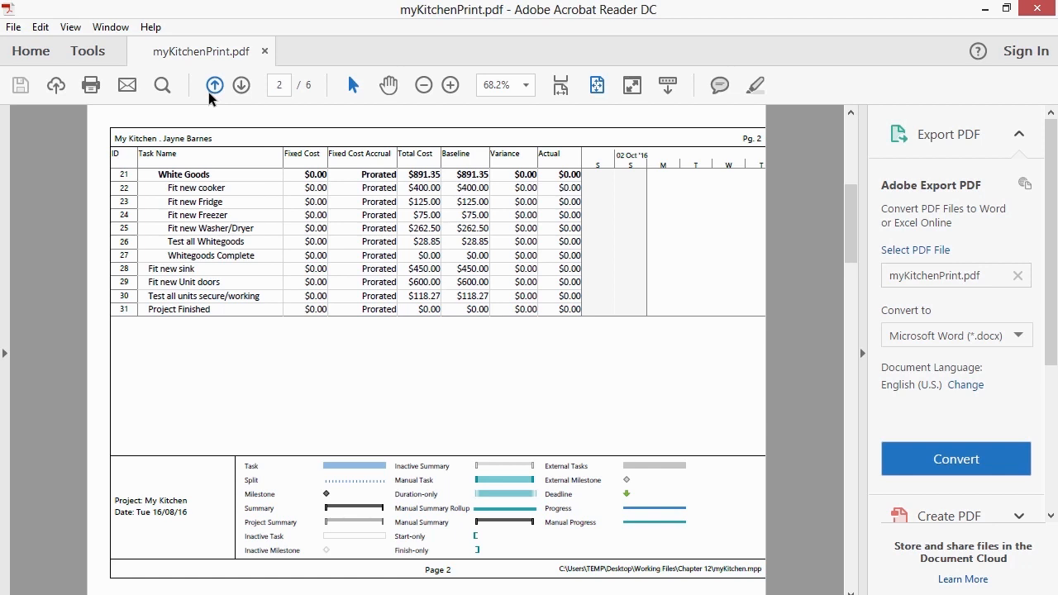
pyautogui.click(1037, 10)
pyautogui.click(693, 28)
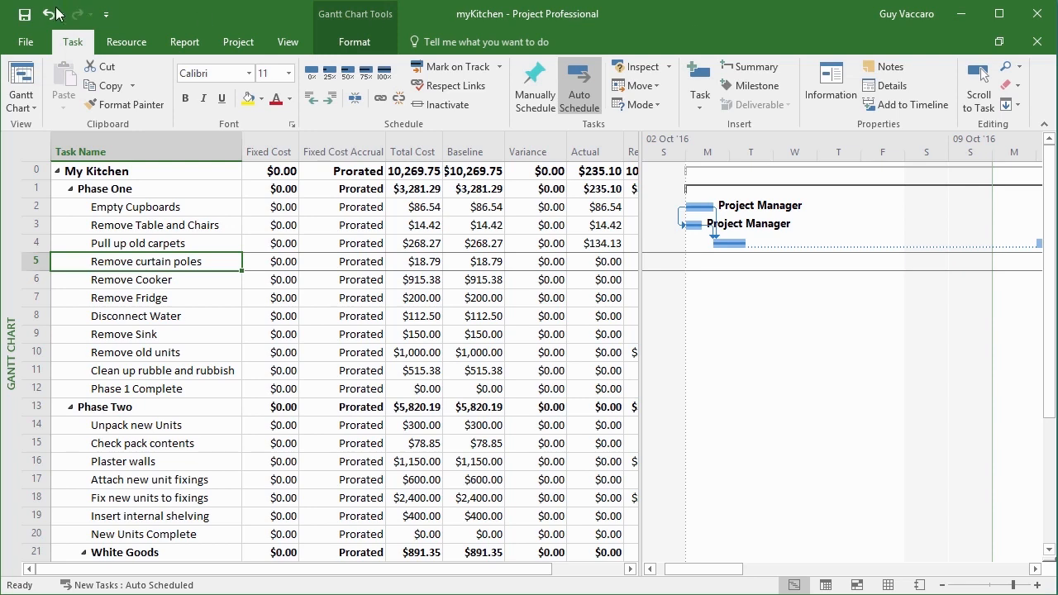
# - Start a new PDF/XPS export of the project from the File menu's Export options
pyautogui.click(38, 41)
pyautogui.click(58, 298)
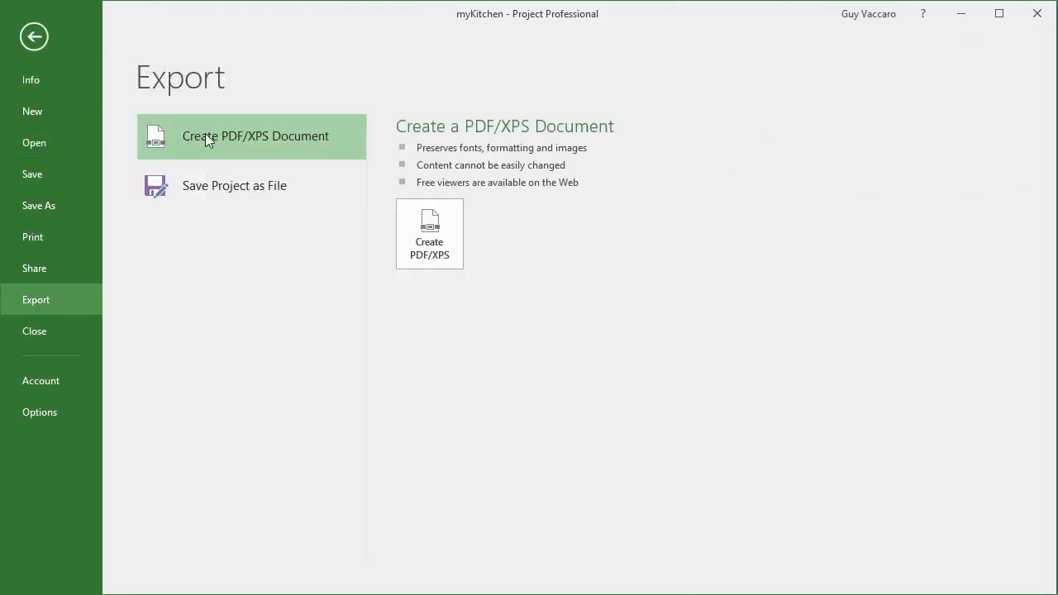
pyautogui.click(449, 240)
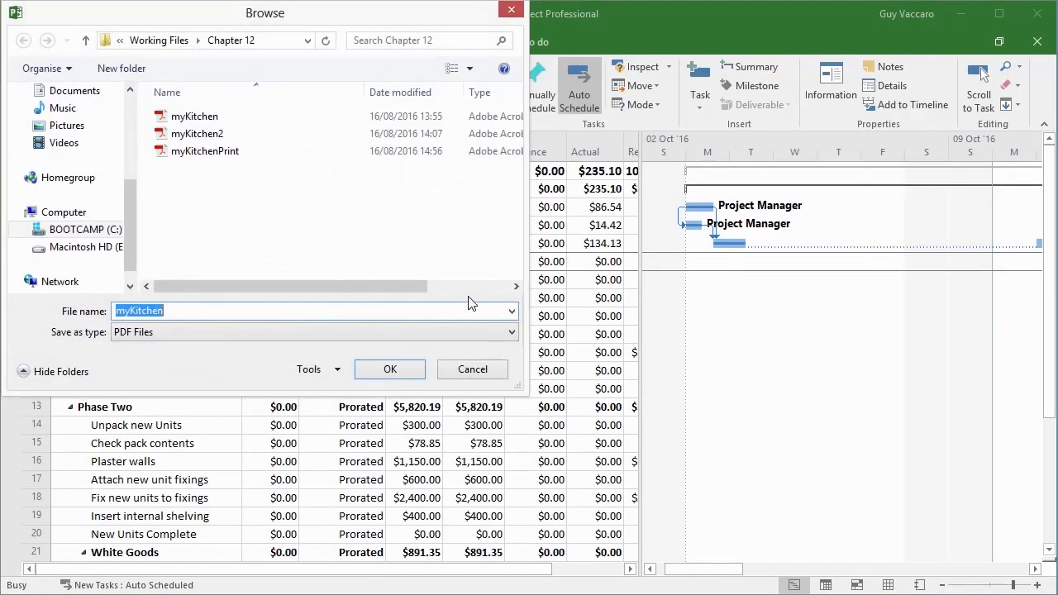